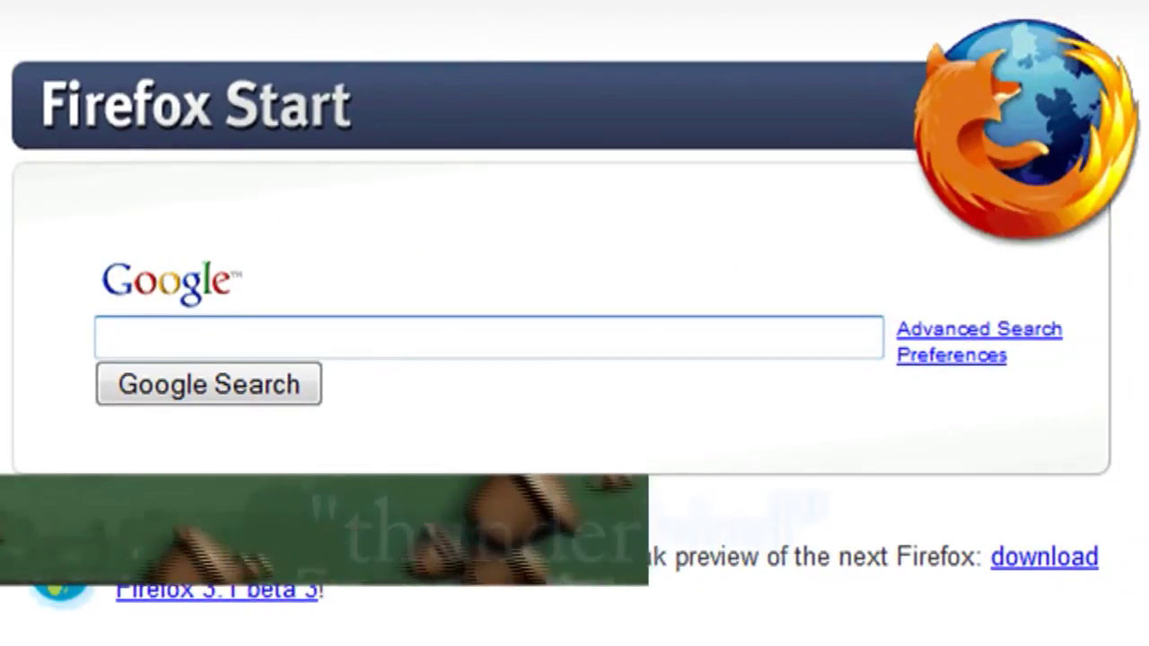
Search Google for 'thunderbird' to reach the Thunderbird Setup 2.0.0.19.exe download
{"action": "type", "text": "thunderbird"}
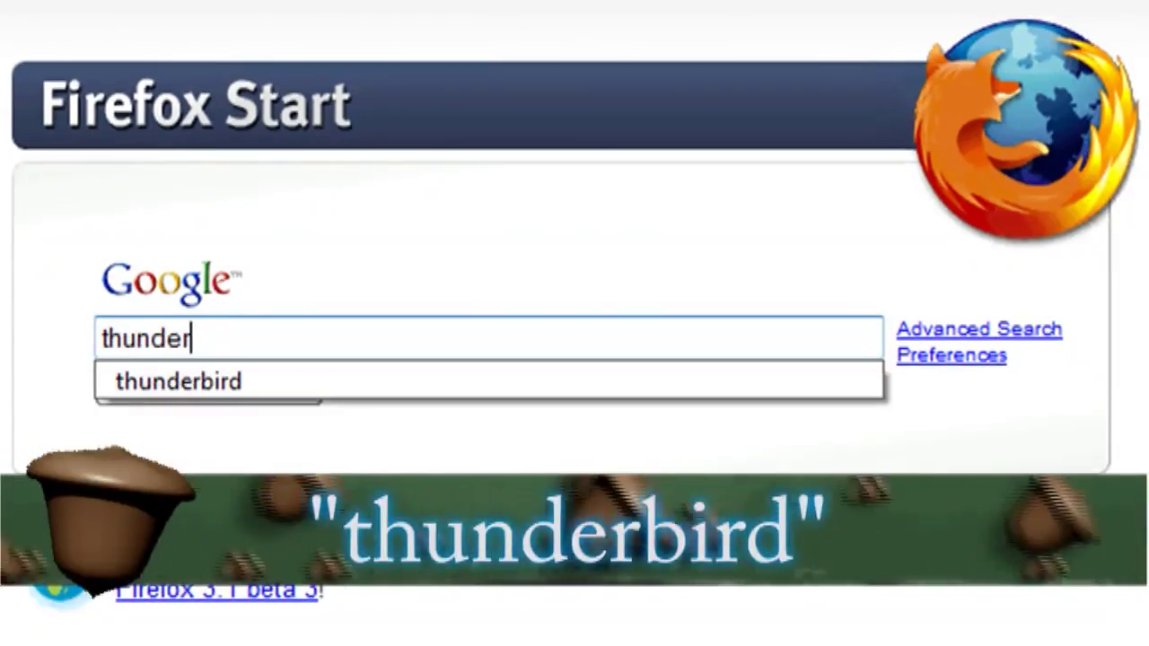
{"action": "key", "text": "Return"}
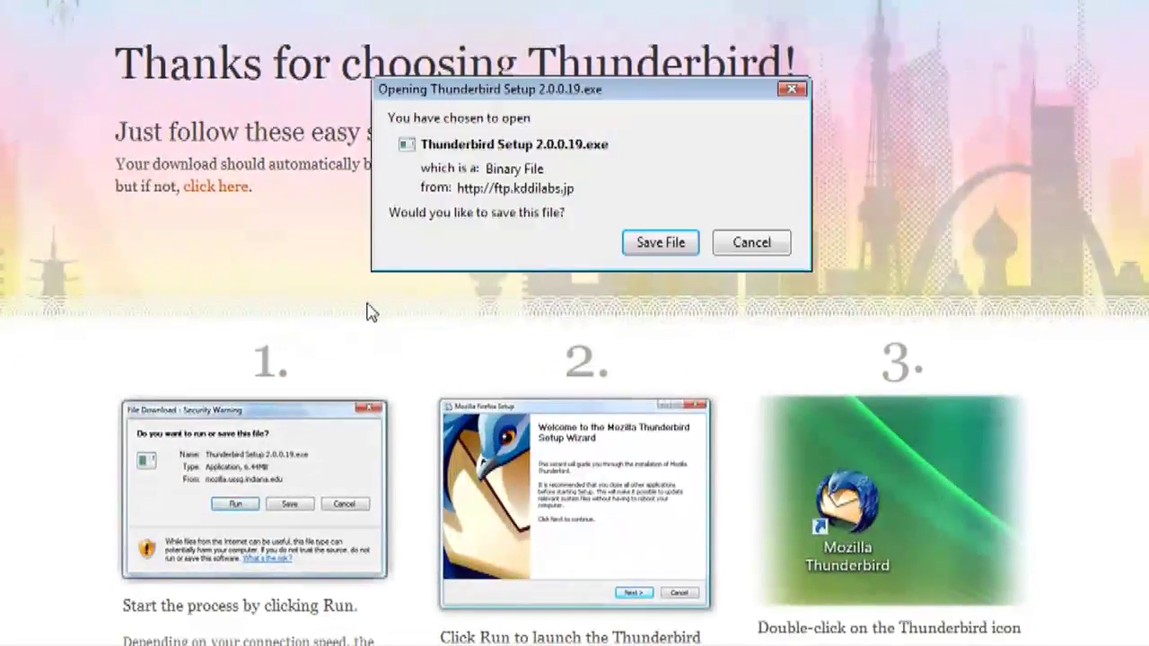
Save Thunderbird Setup 2.0.0.19.exe and install it with the Standard setup, accepting the licence
{"action": "left_click", "coordinate": [660, 243]}
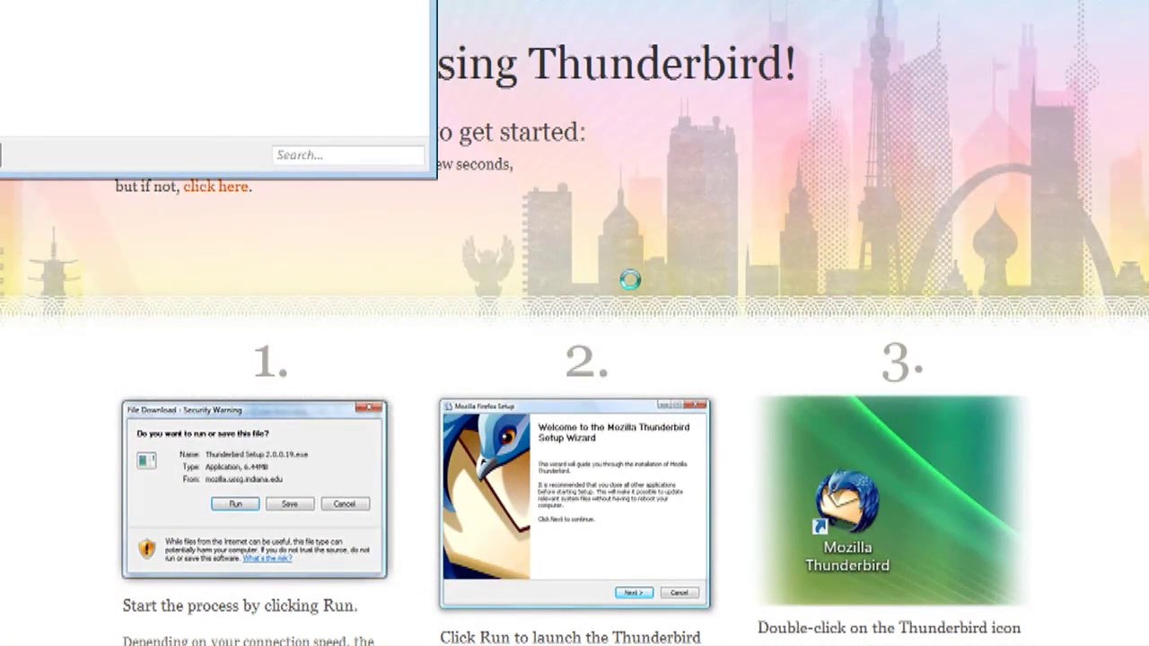
{"action": "left_click", "coordinate": [709, 440]}
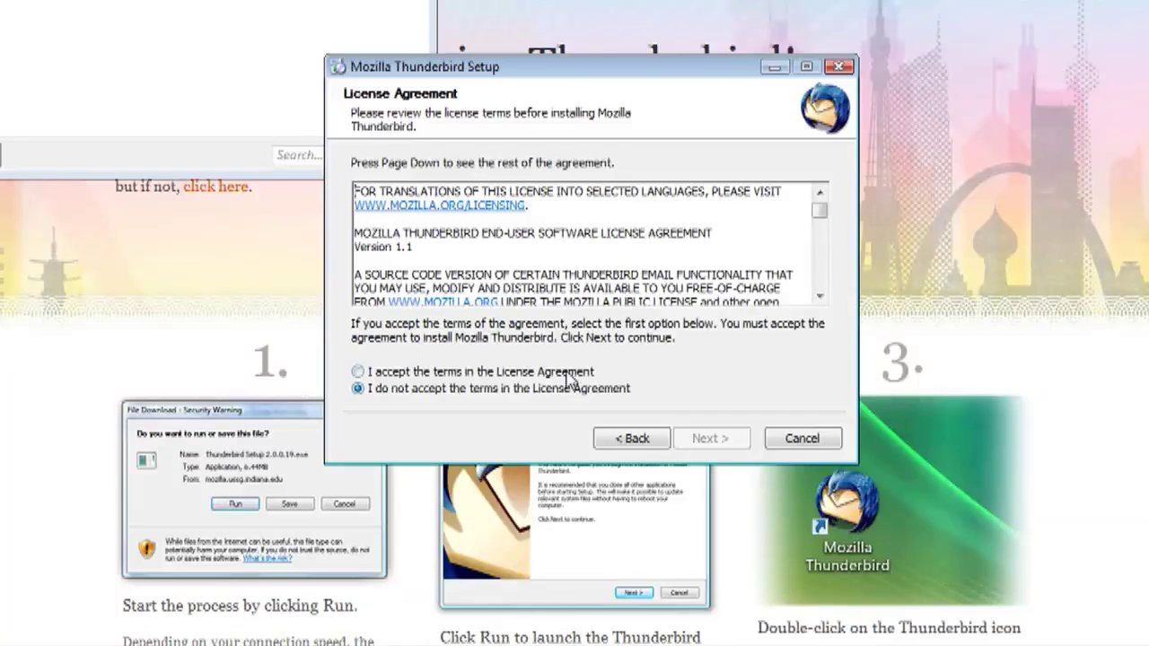
{"action": "left_click", "coordinate": [567, 373]}
{"action": "left_click", "coordinate": [728, 438]}
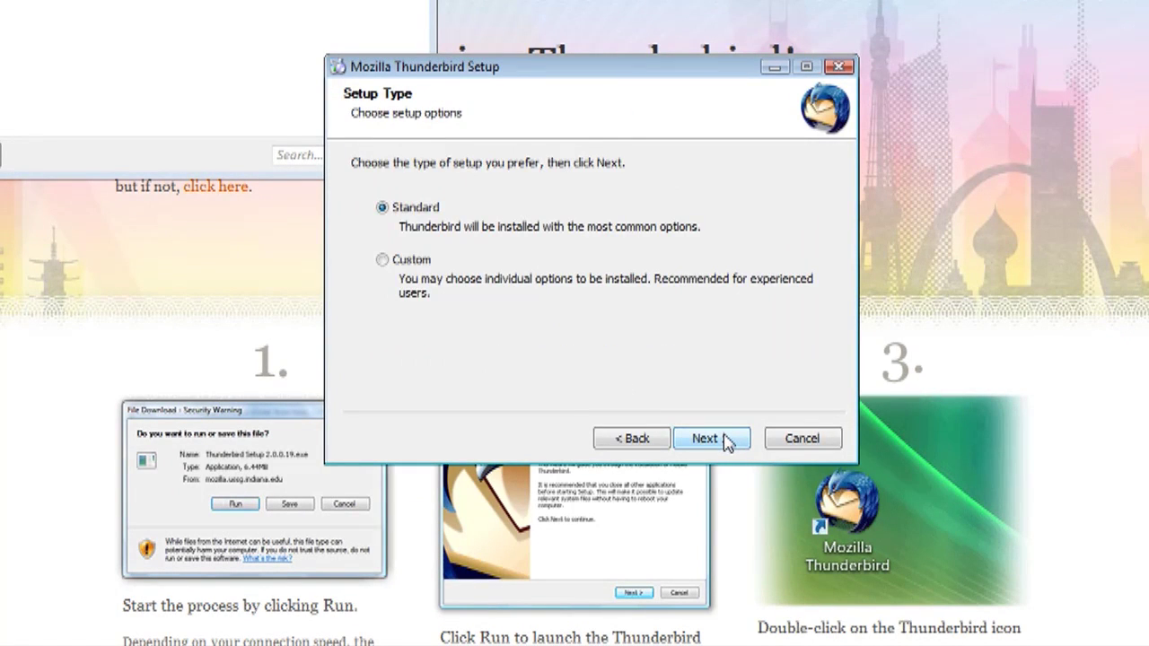
{"action": "left_click", "coordinate": [728, 438]}
{"action": "left_click", "coordinate": [723, 437]}
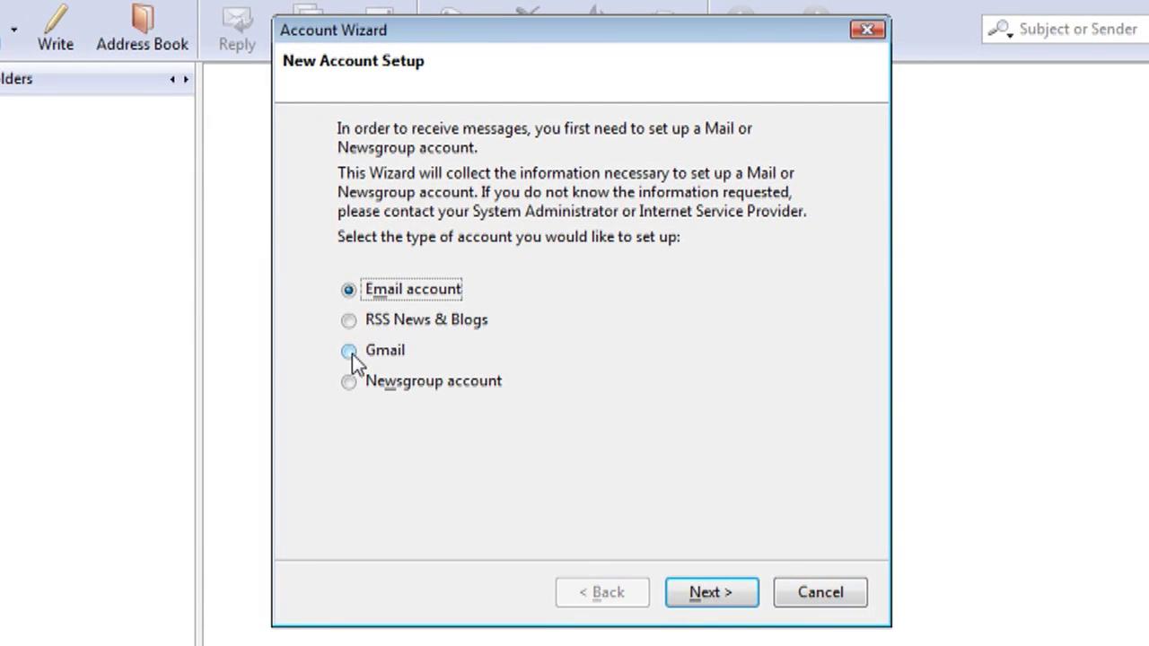
Create a Gmail account in the Account Wizard with the user's name and address
{"action": "left_click", "coordinate": [350, 352]}
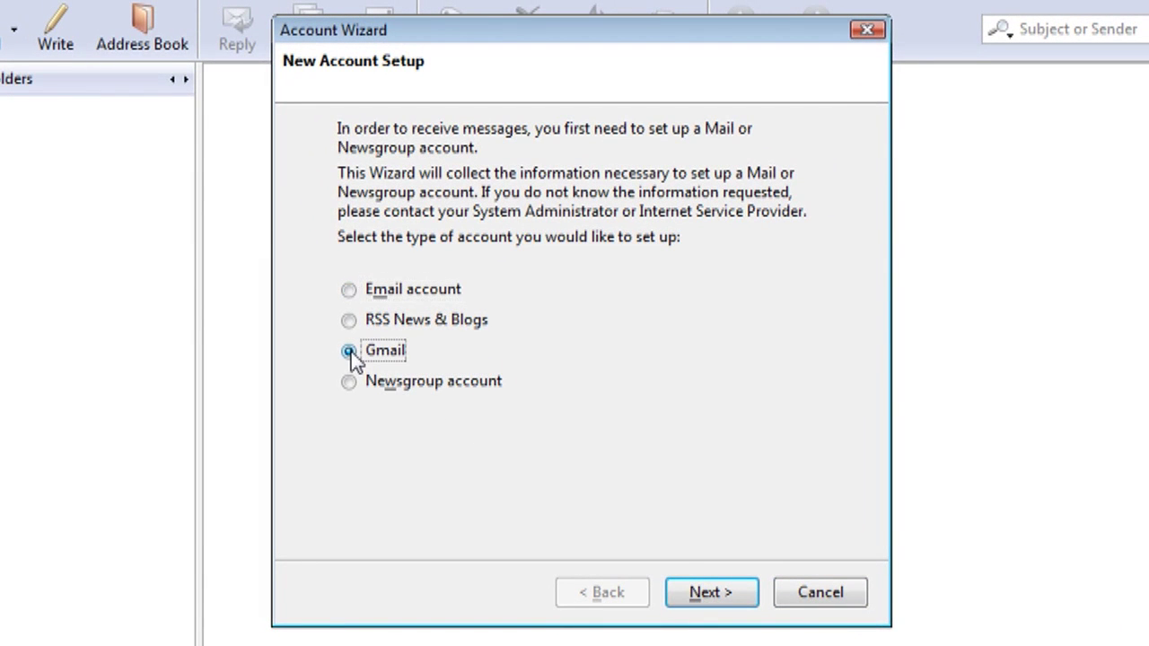
{"action": "left_click", "coordinate": [705, 595]}
{"action": "type", "text": "Tinkernut"}
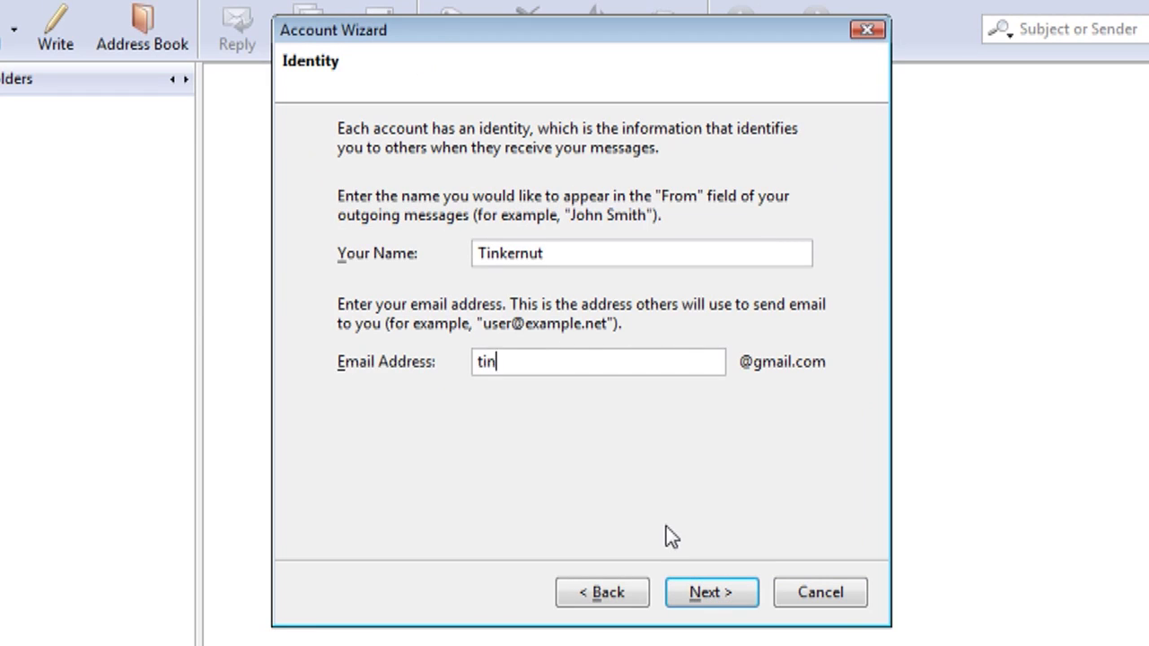
{"action": "left_click", "coordinate": [713, 595]}
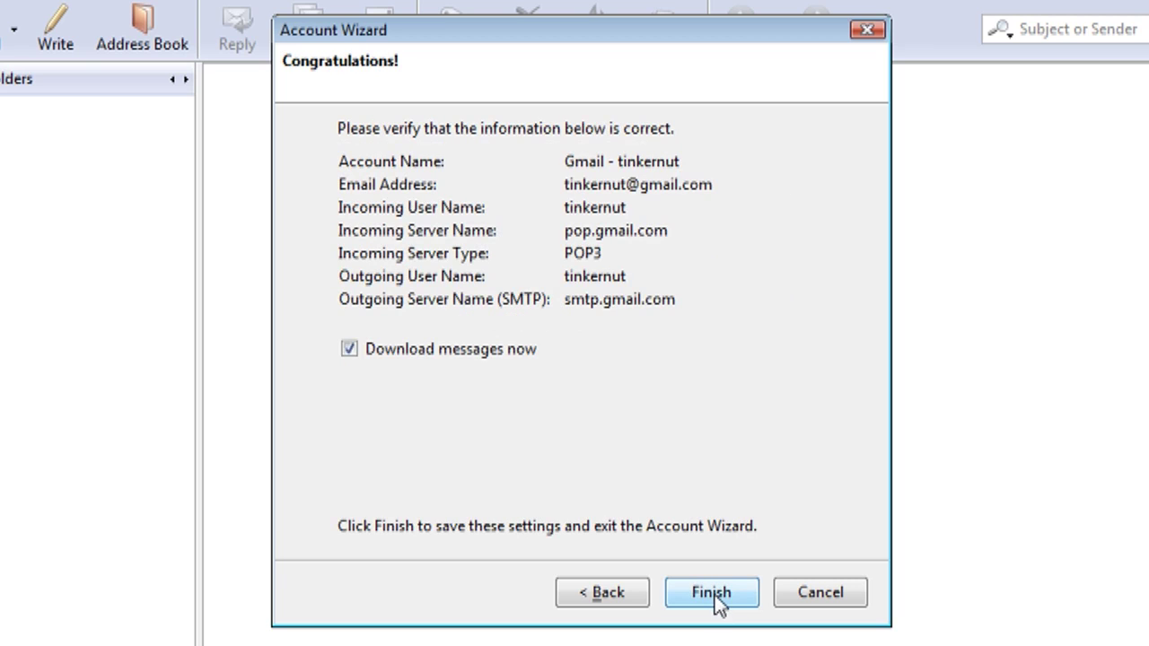
{"action": "left_click", "coordinate": [714, 594]}
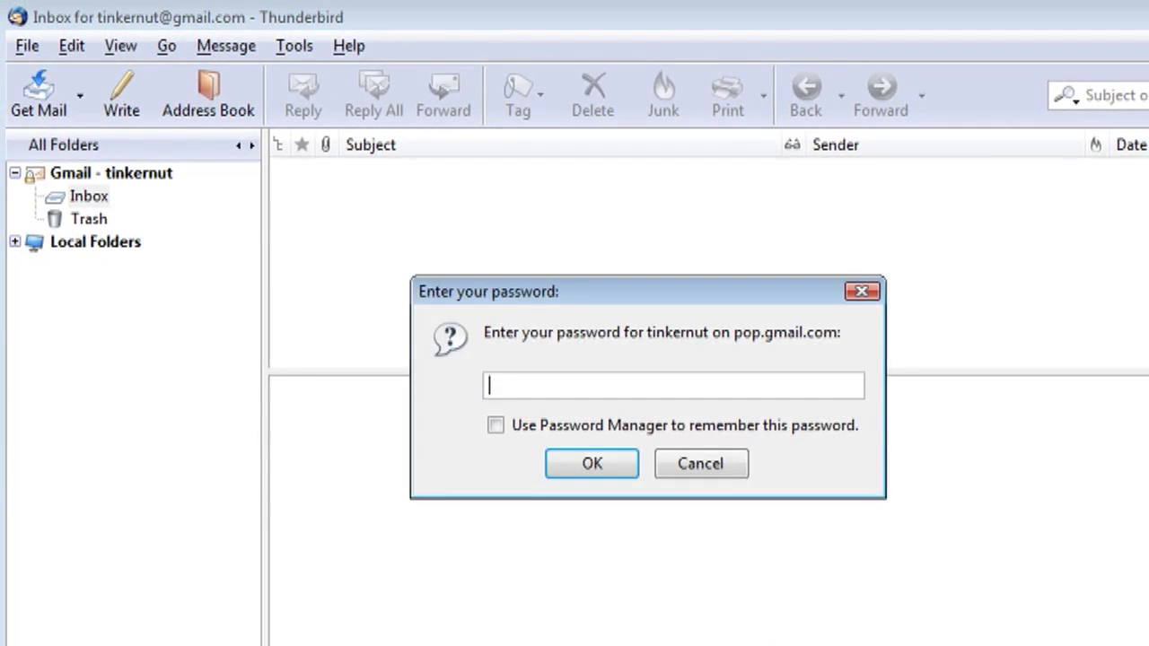
Submit the Gmail password to download mail, then start a Google search for 'Ypop'
{"action": "key", "text": "Return"}
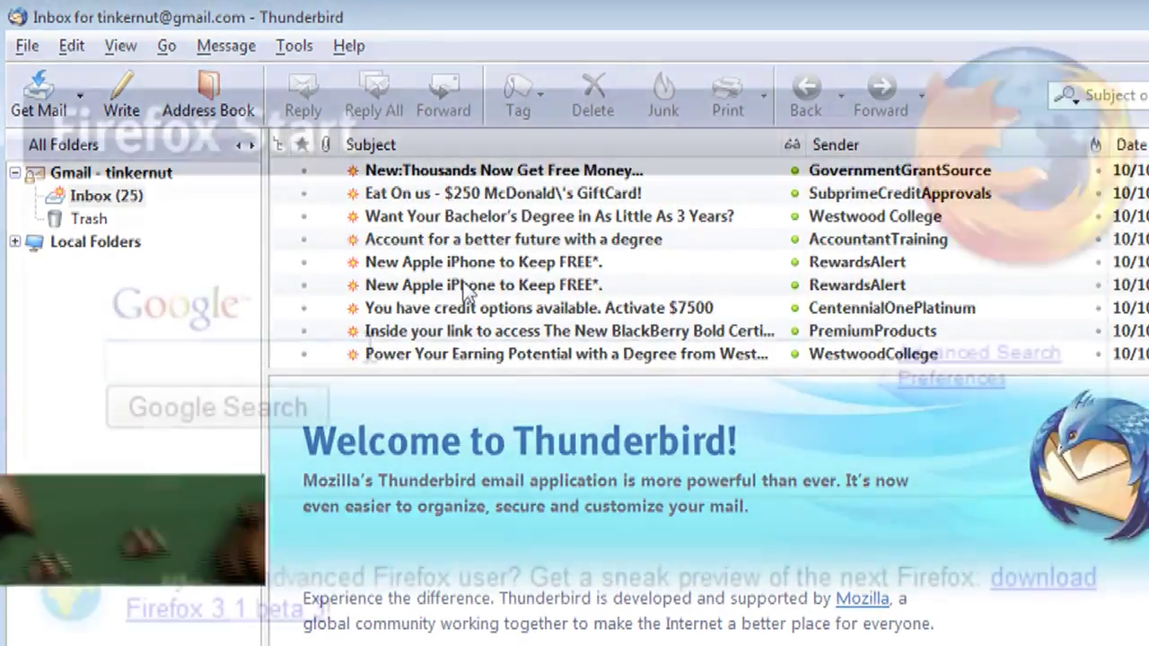
{"action": "type", "text": "Ypop"}
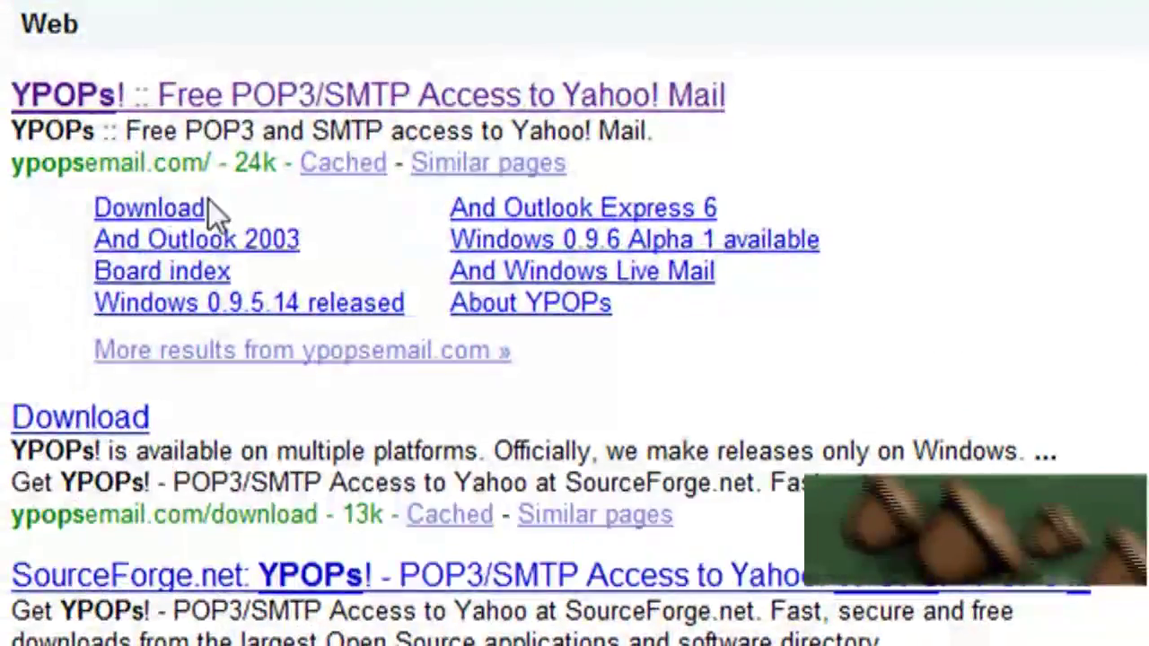
Download and save ypops-win-0.9.7.1.exe from the YPOPs download page
{"action": "left_click", "coordinate": [188, 207]}
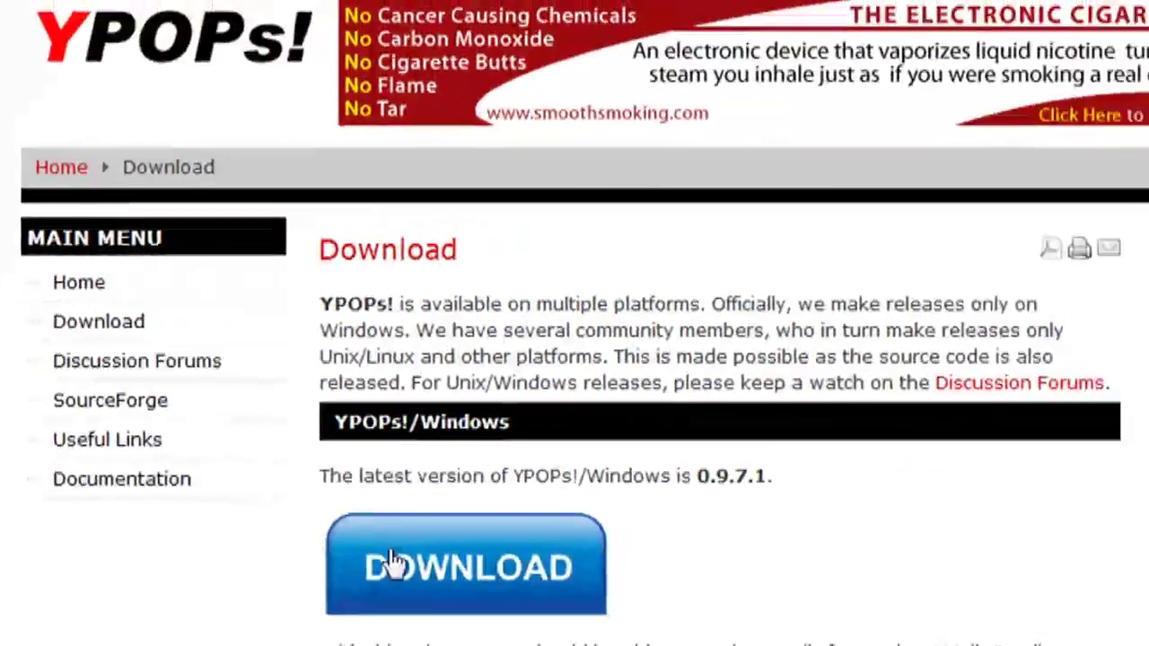
{"action": "left_click", "coordinate": [468, 584]}
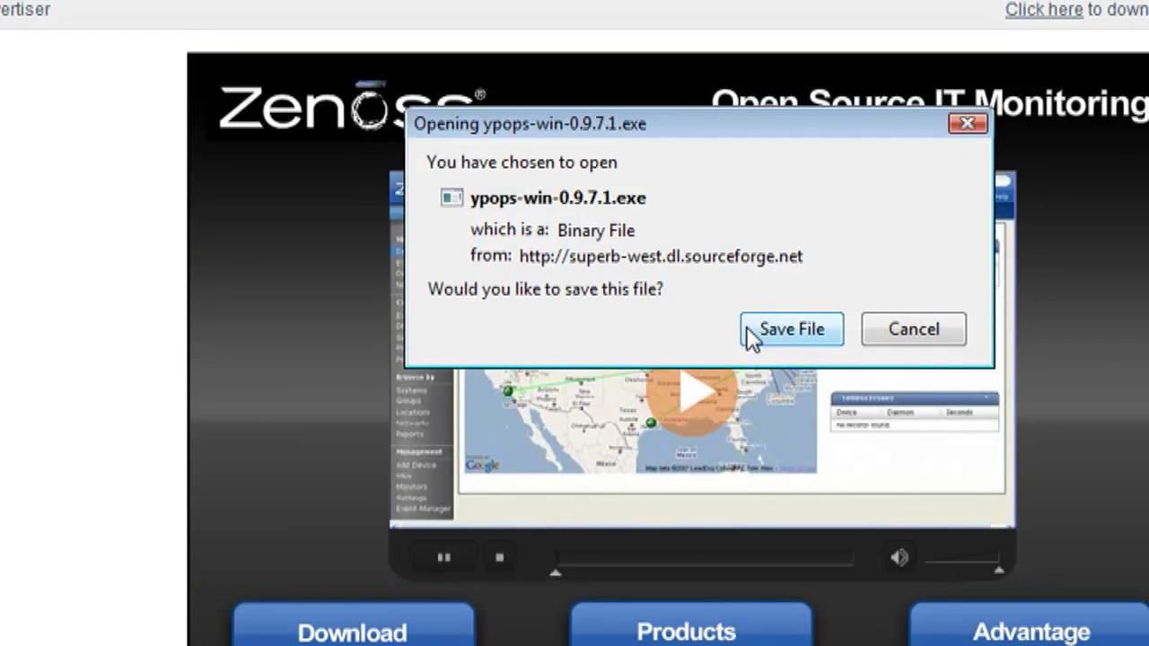
{"action": "left_click", "coordinate": [748, 331]}
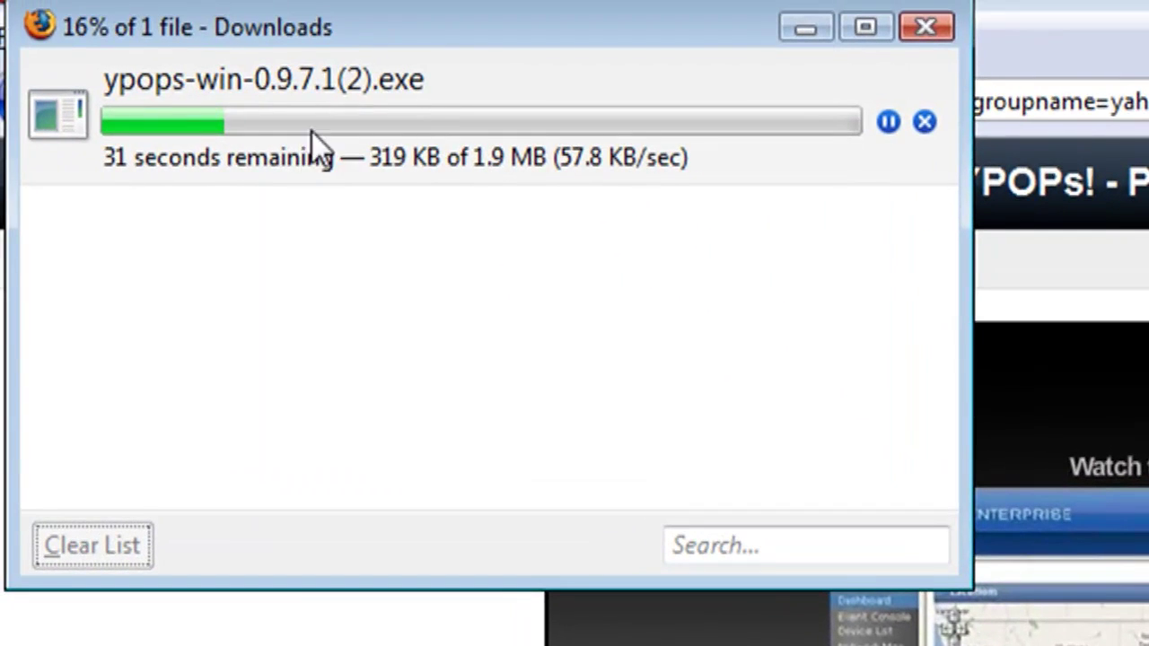
Install YPOPs! 0.9.7.1 into C:\Program Files\YPOPs with a desktop icon, auto-starting with Windows
{"action": "double_click", "coordinate": [318, 135]}
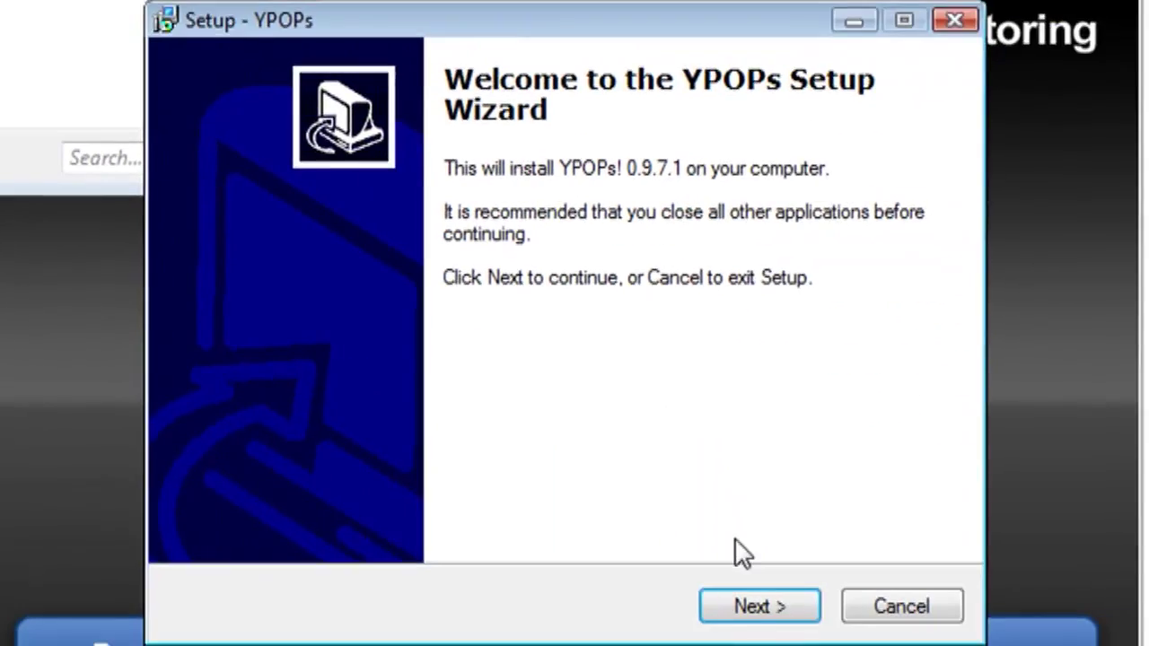
{"action": "left_click", "coordinate": [755, 608]}
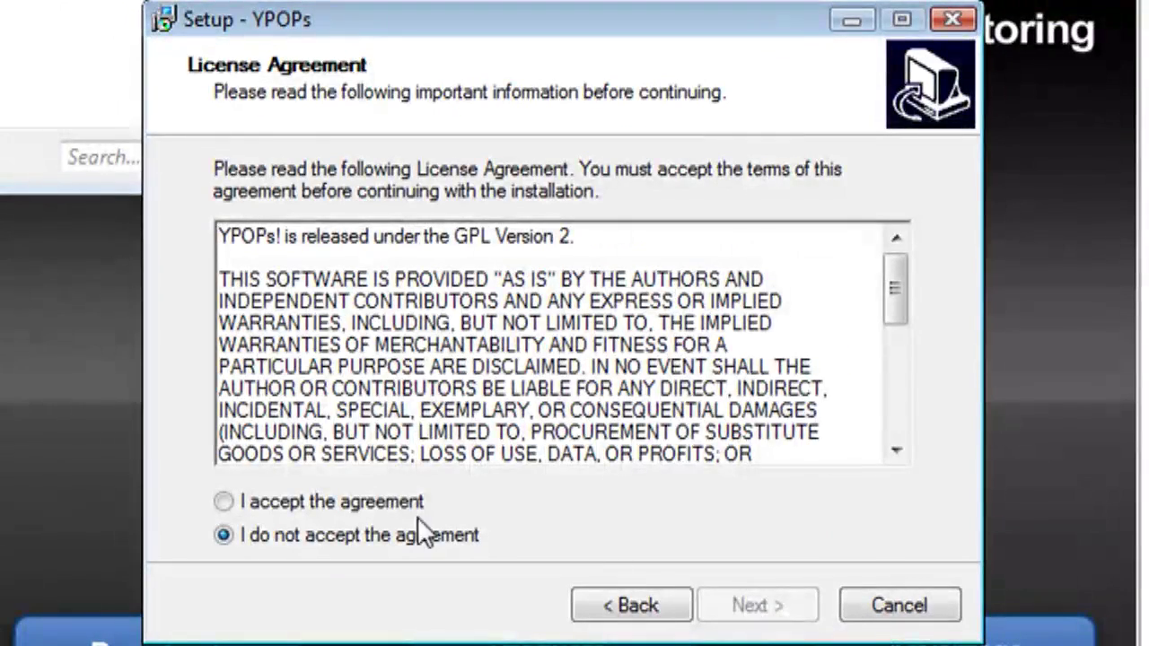
{"action": "left_click", "coordinate": [395, 502]}
{"action": "left_click", "coordinate": [731, 611]}
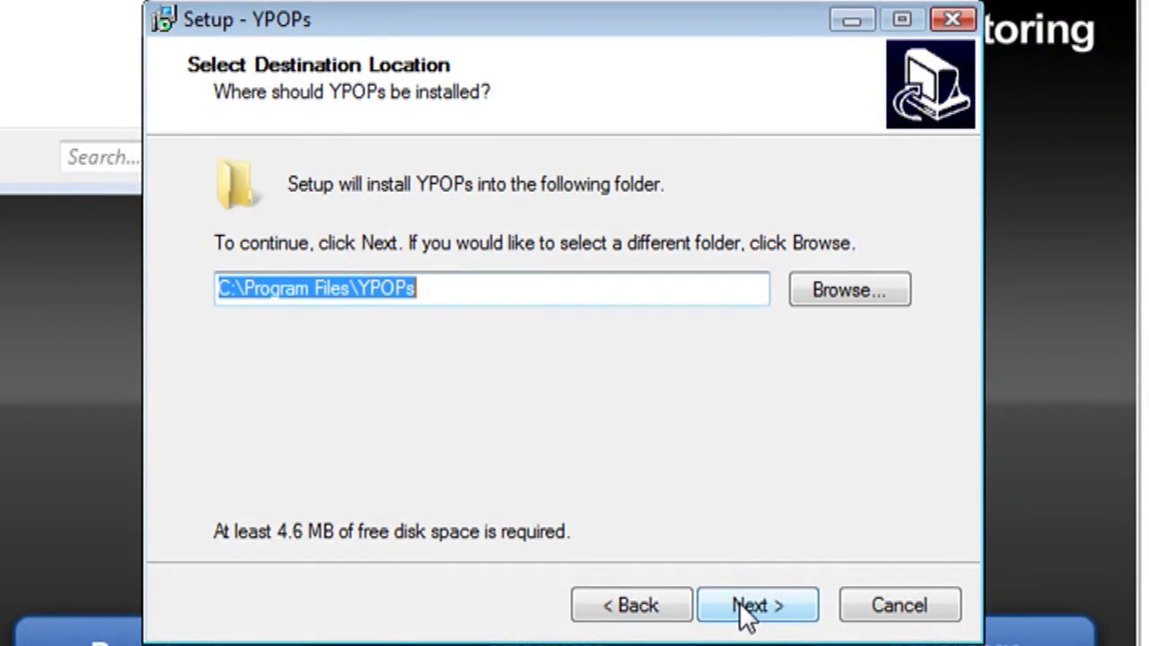
{"action": "left_click", "coordinate": [744, 607]}
{"action": "left_click", "coordinate": [743, 607]}
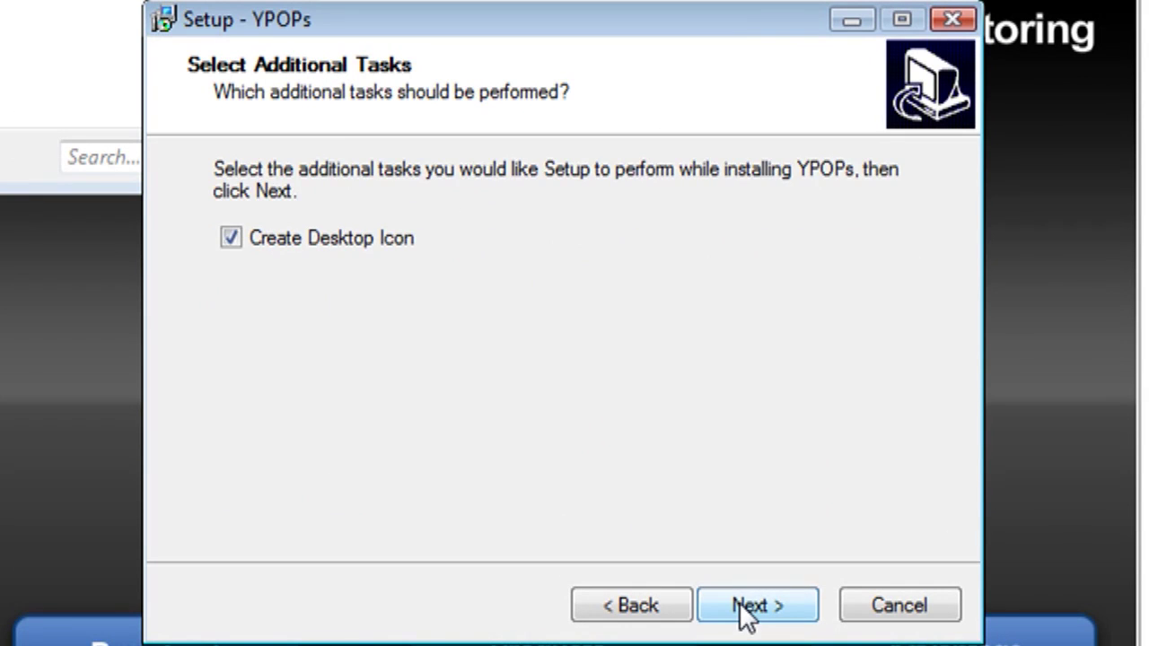
{"action": "left_click", "coordinate": [744, 609]}
{"action": "left_click", "coordinate": [764, 607]}
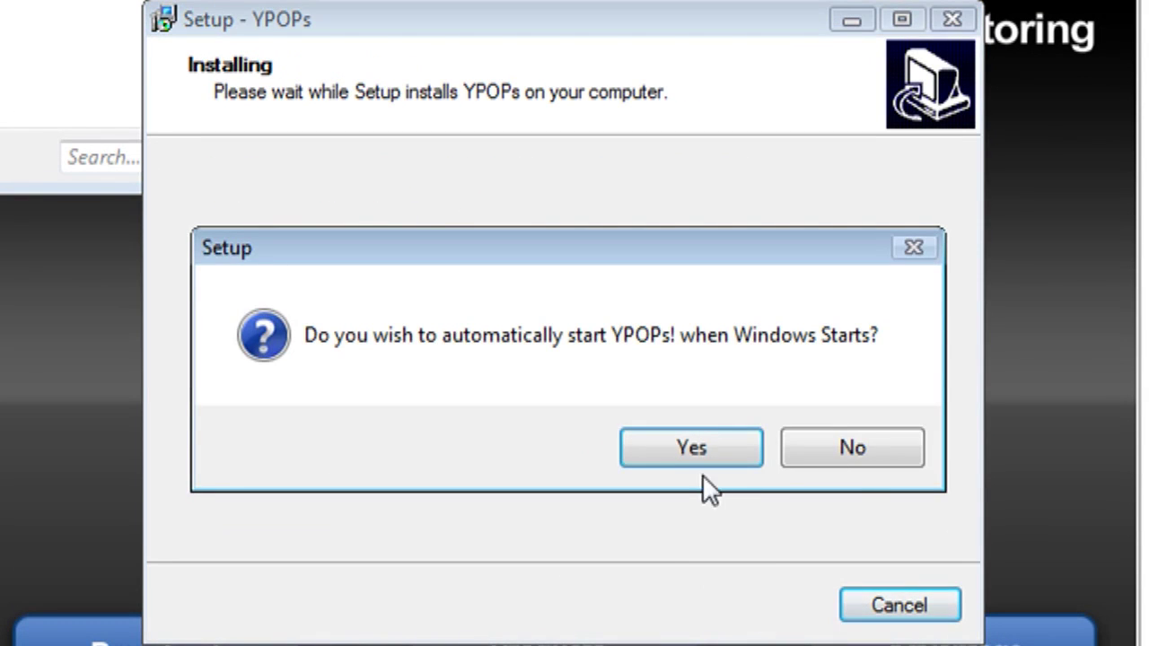
{"action": "left_click", "coordinate": [689, 444]}
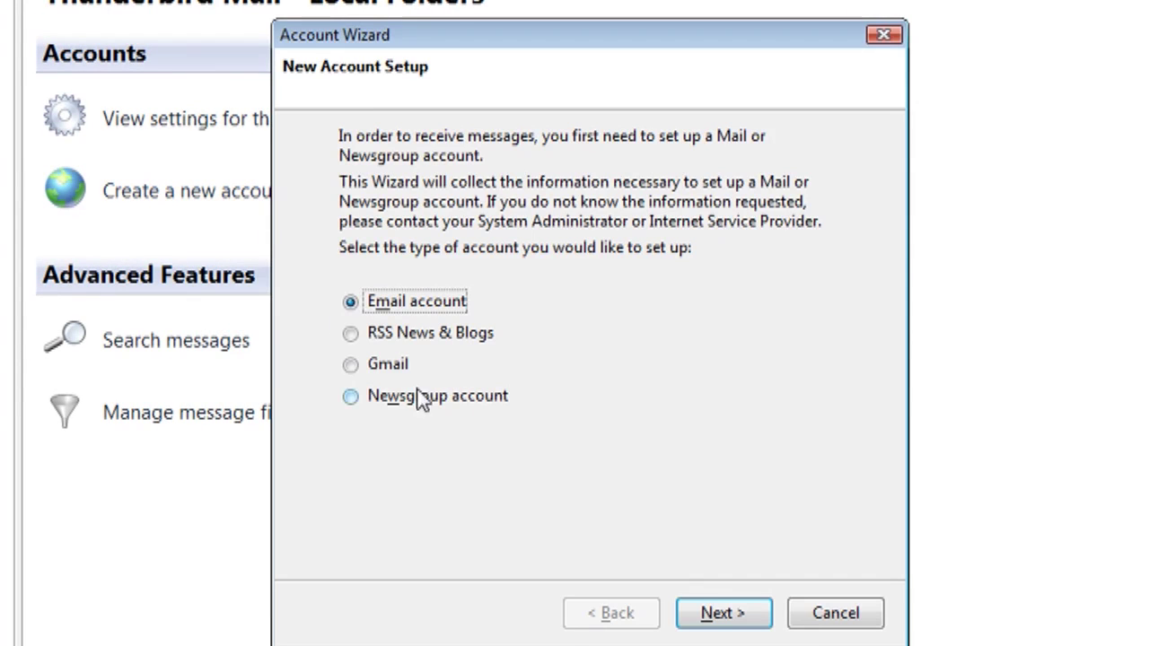
Create the Yahoo email account using localhost as its POP incoming server
{"action": "left_click", "coordinate": [723, 614]}
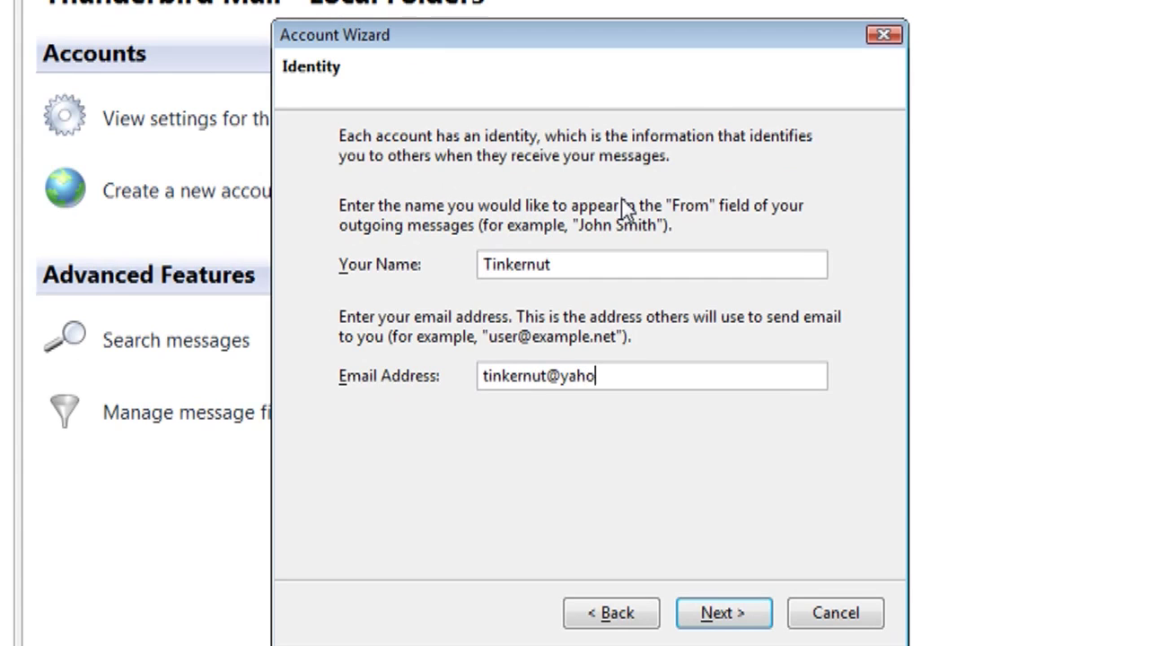
{"action": "left_click", "coordinate": [734, 618]}
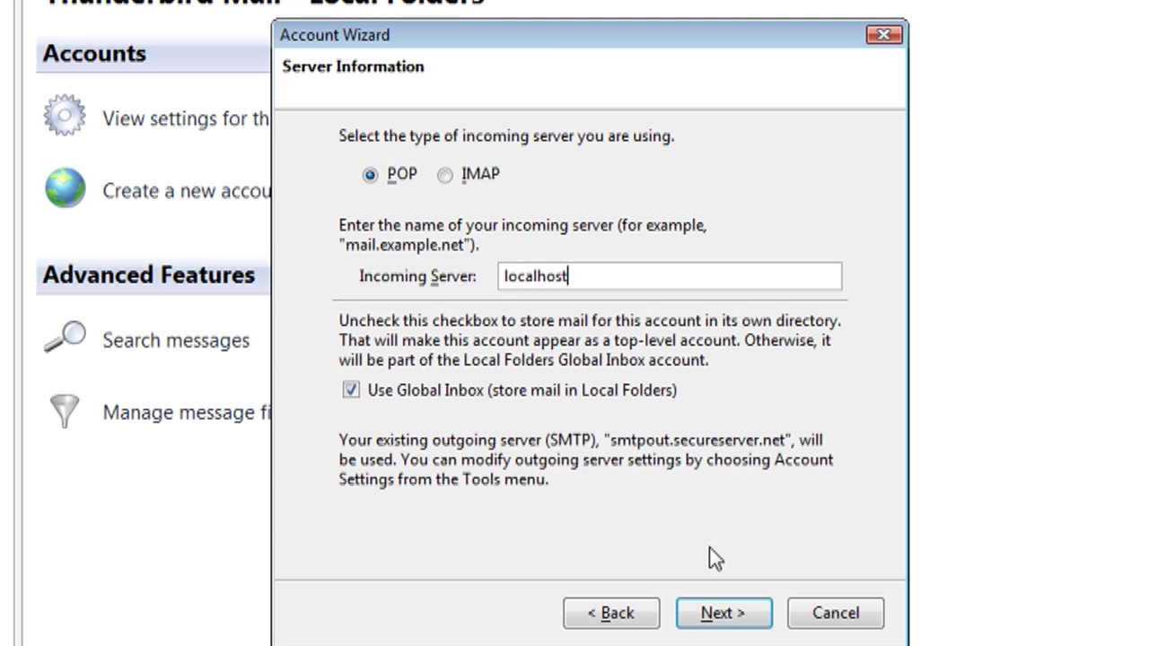
{"action": "left_click", "coordinate": [723, 614]}
{"action": "left_click", "coordinate": [735, 619]}
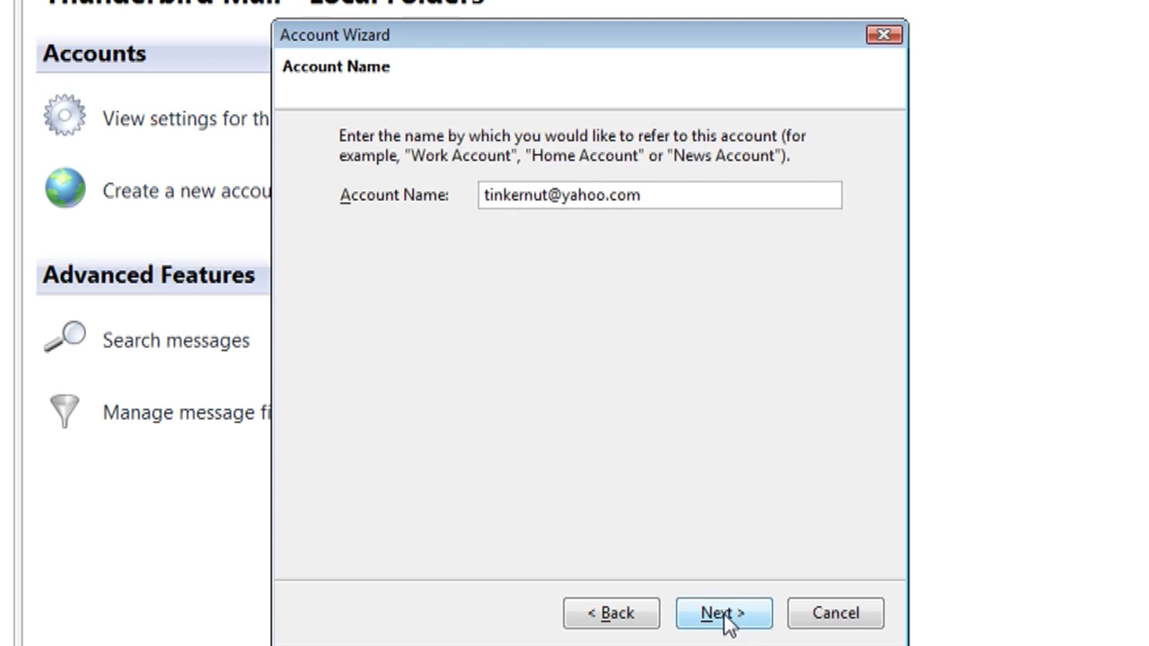
{"action": "left_click", "coordinate": [724, 614]}
{"action": "left_click", "coordinate": [724, 616]}
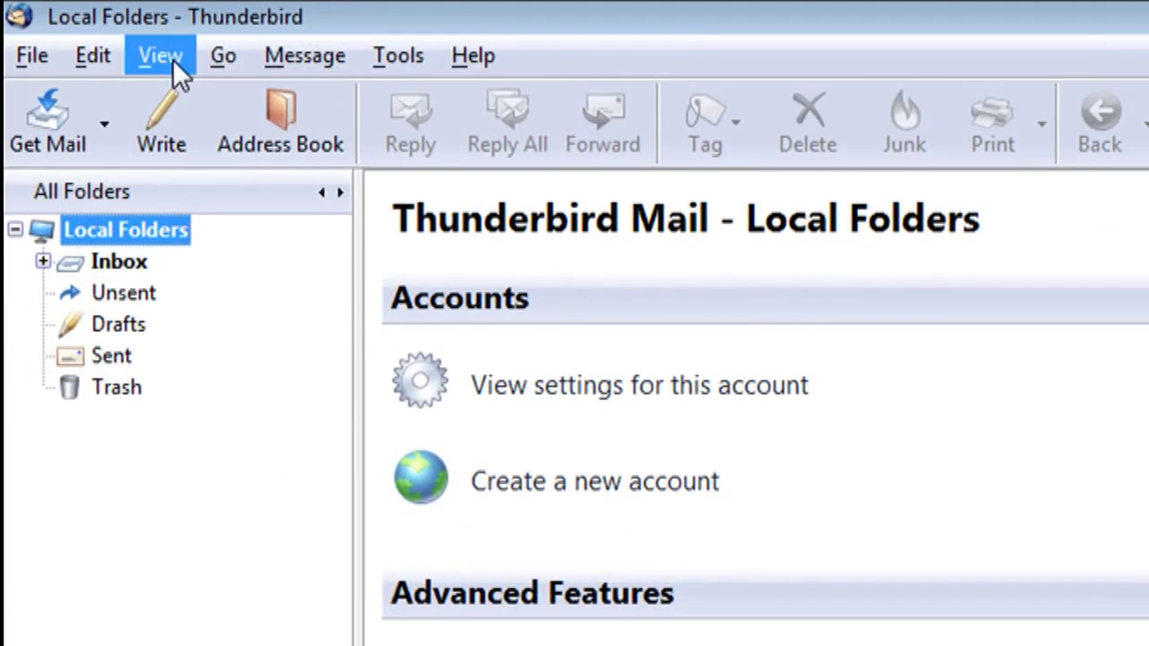
Add a 'Yahoo Pops' outgoing server at 127.0.0.1 with the account user name
{"action": "left_click", "coordinate": [162, 55]}
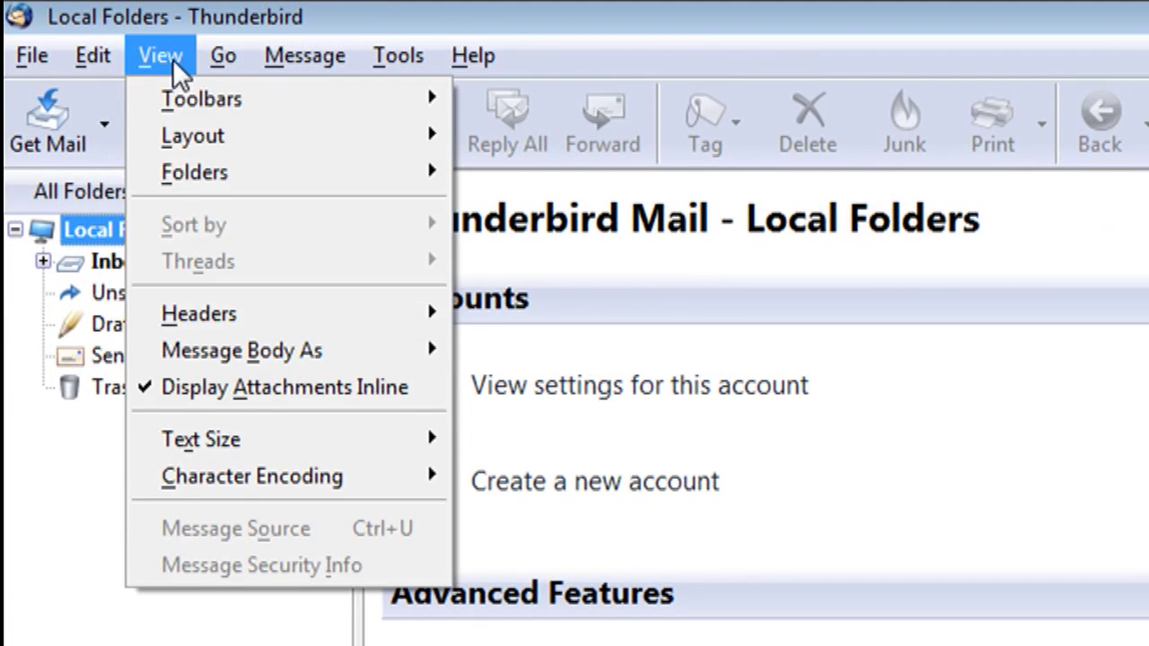
{"action": "mouse_move", "coordinate": [89, 64]}
{"action": "left_click", "coordinate": [160, 459]}
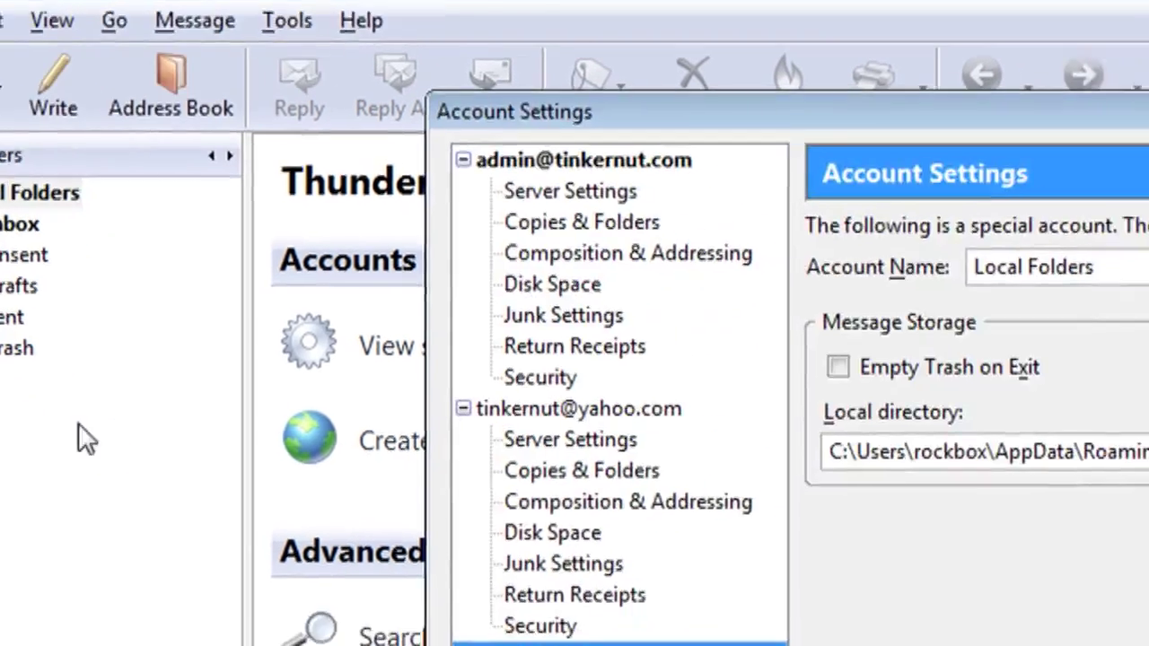
{"action": "left_click", "coordinate": [180, 600]}
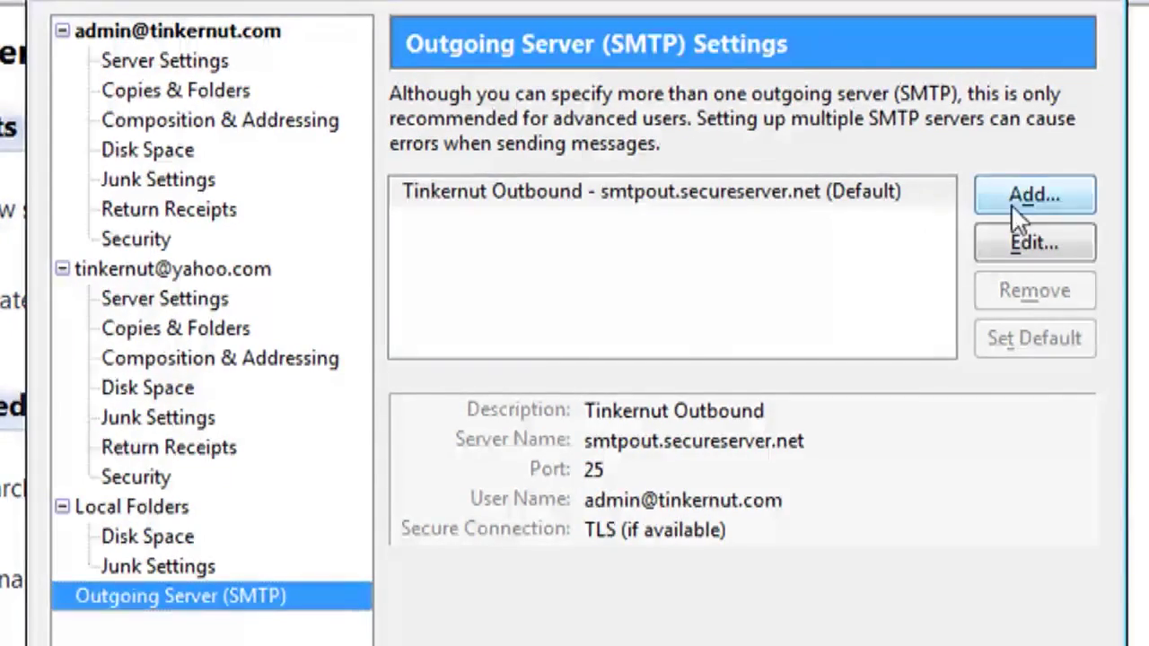
{"action": "left_click", "coordinate": [1062, 196]}
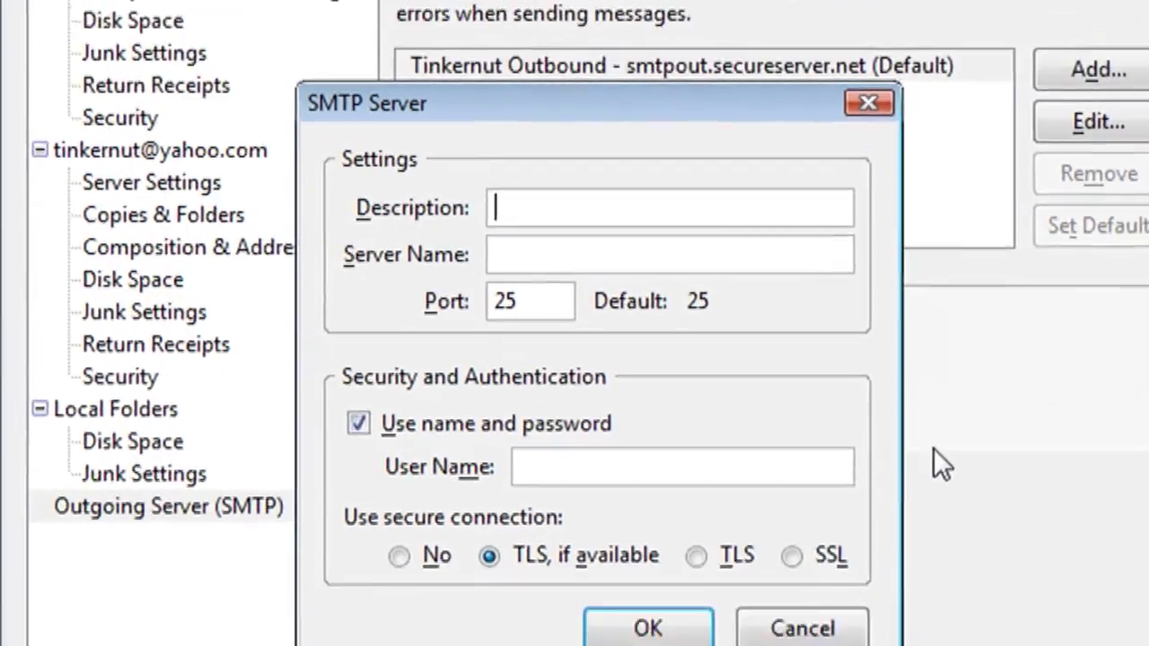
{"action": "type", "text": "Yahoo Pops"}
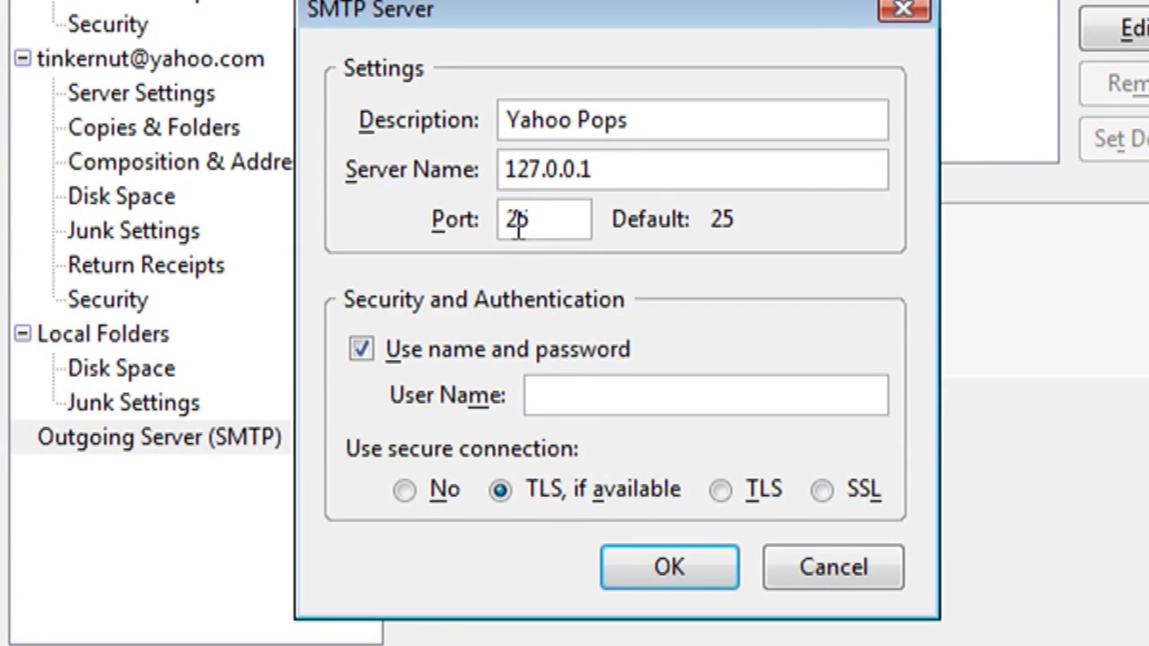
{"action": "type", "text": "tinkernut"}
{"action": "left_click", "coordinate": [682, 564]}
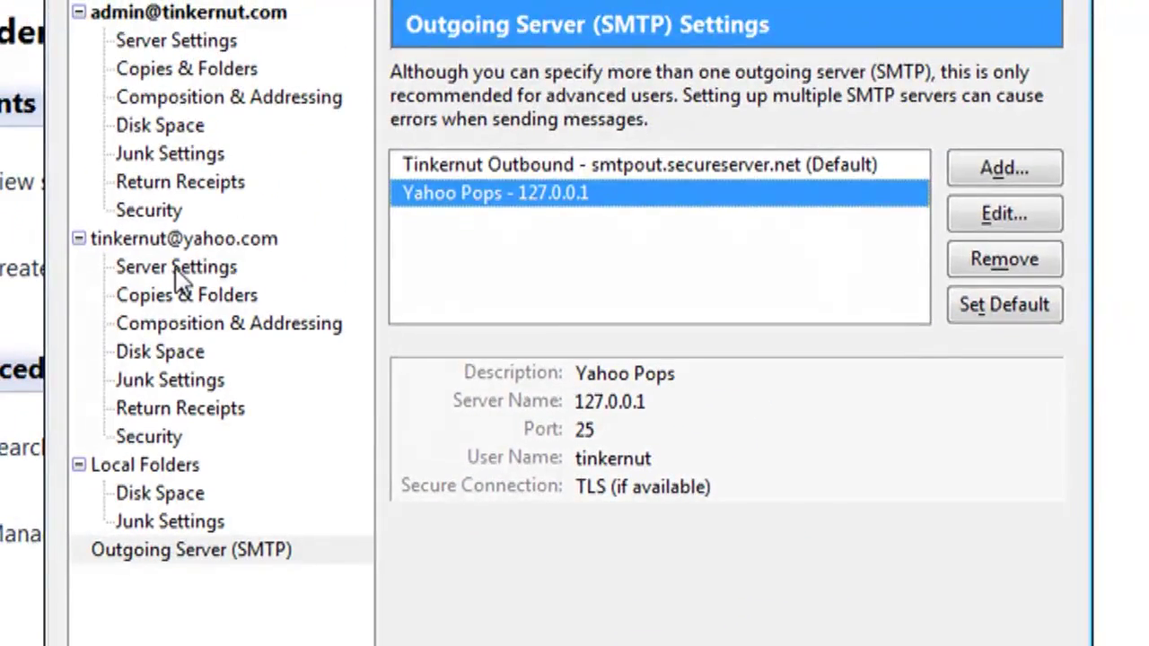
Make the Yahoo account leave messages on the server until they are deleted
{"action": "left_click", "coordinate": [180, 274]}
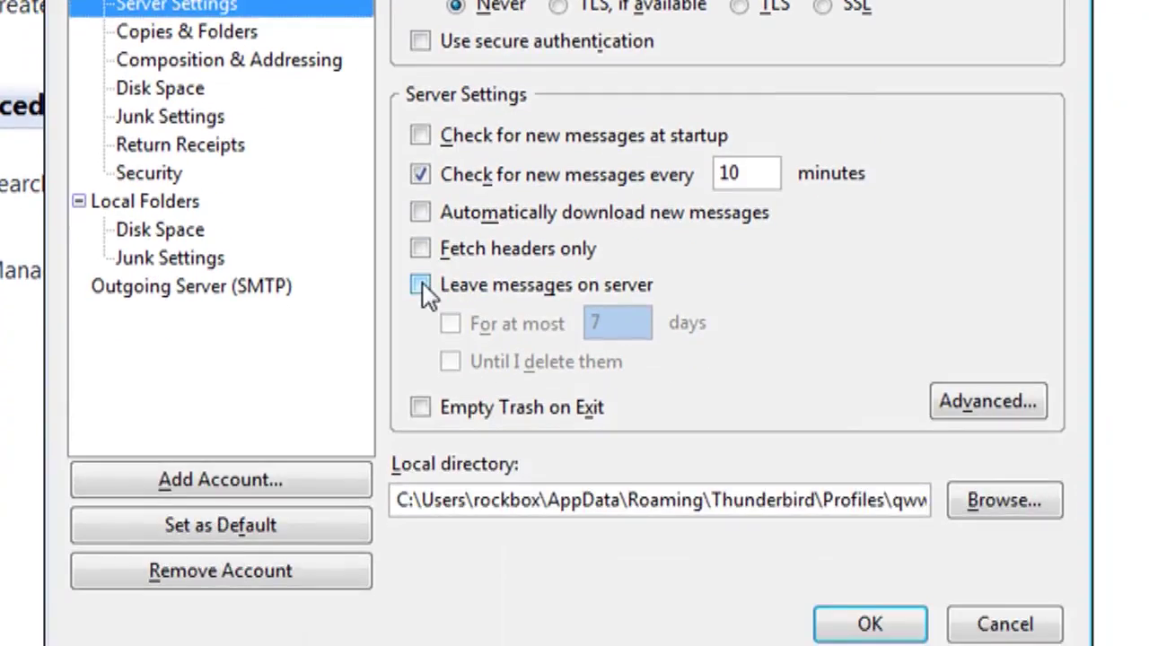
{"action": "left_click", "coordinate": [420, 548]}
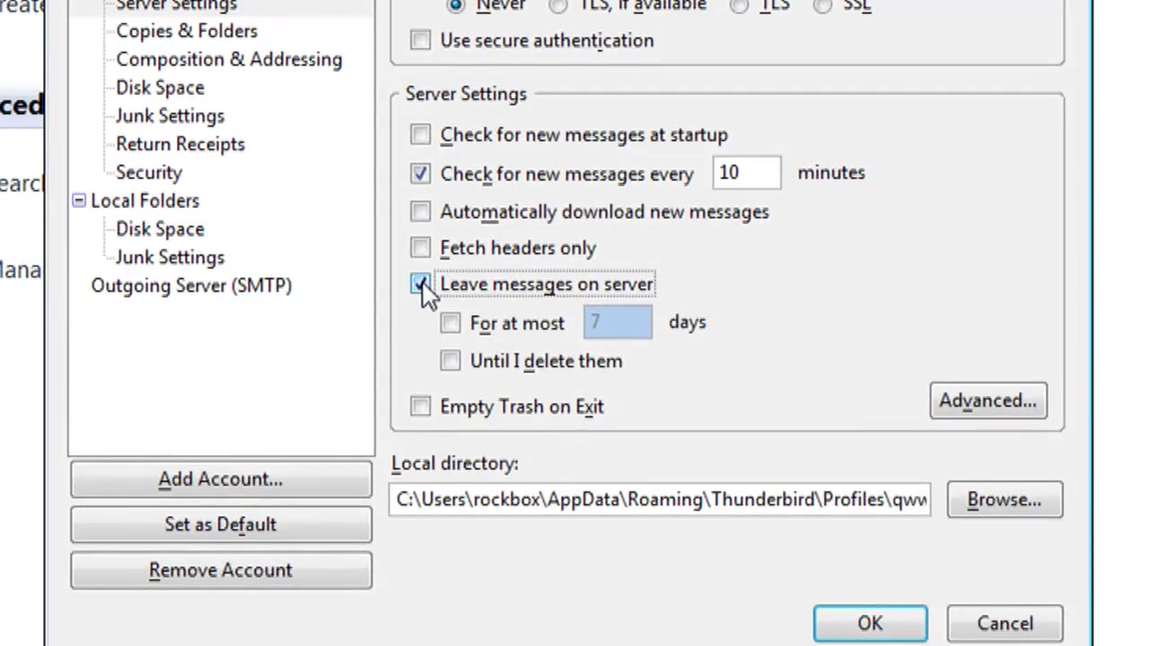
{"action": "left_click", "coordinate": [451, 362]}
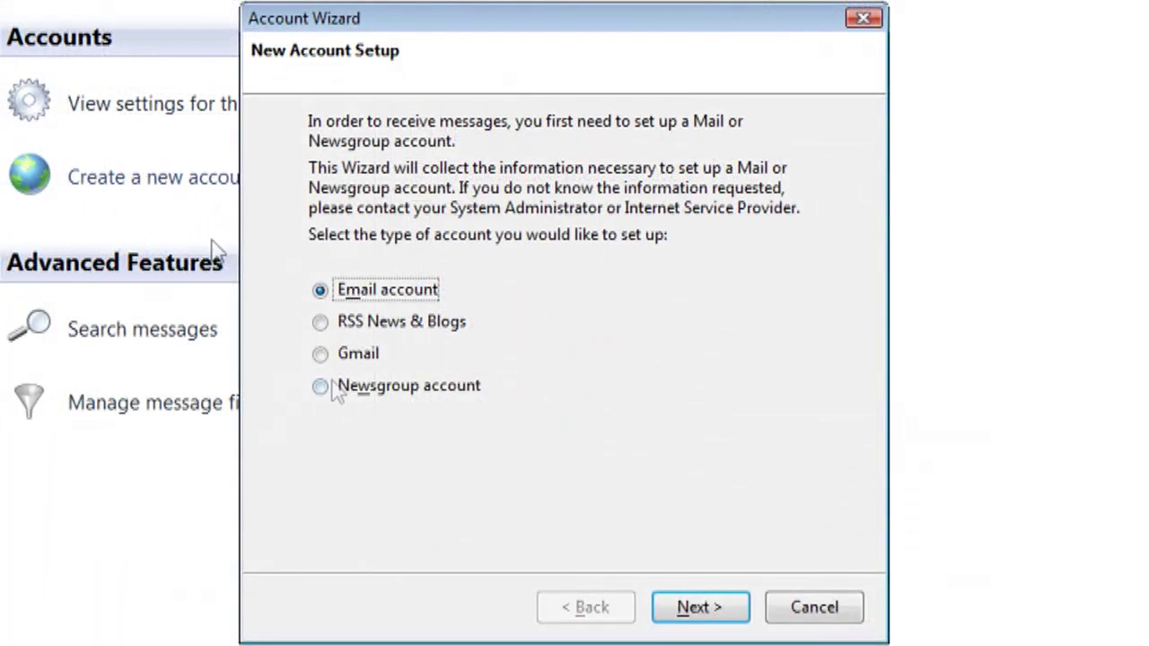
Create a POP account for the Live address with incoming server pop3.live.com
{"action": "left_click", "coordinate": [695, 608]}
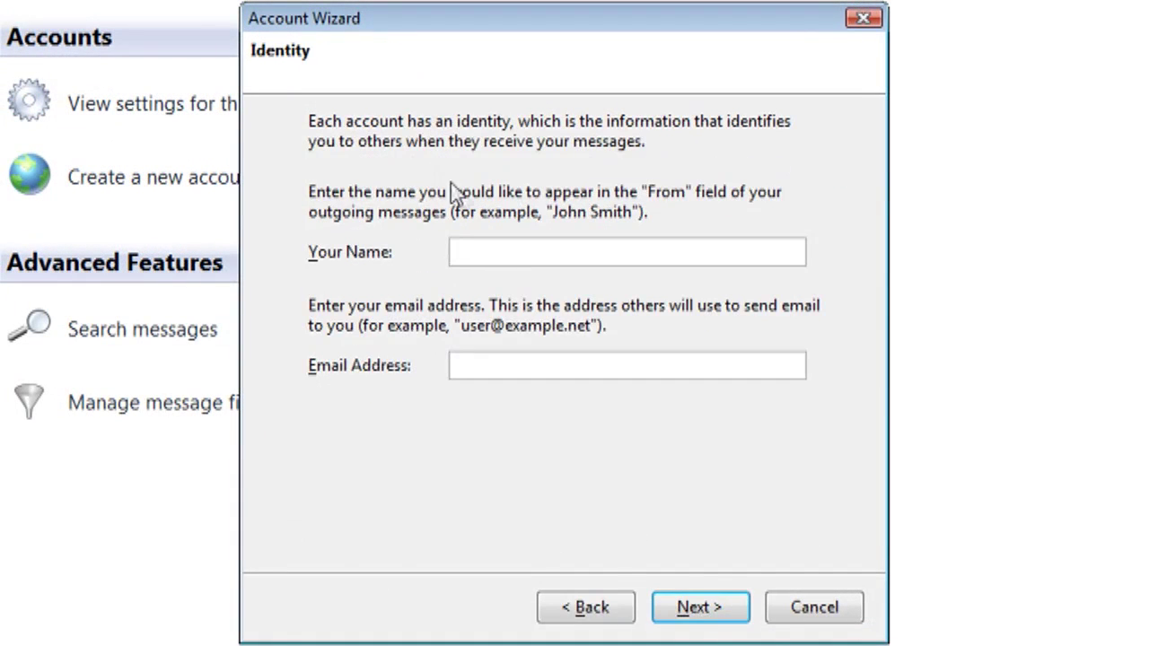
{"action": "type", "text": "Tinkernut"}
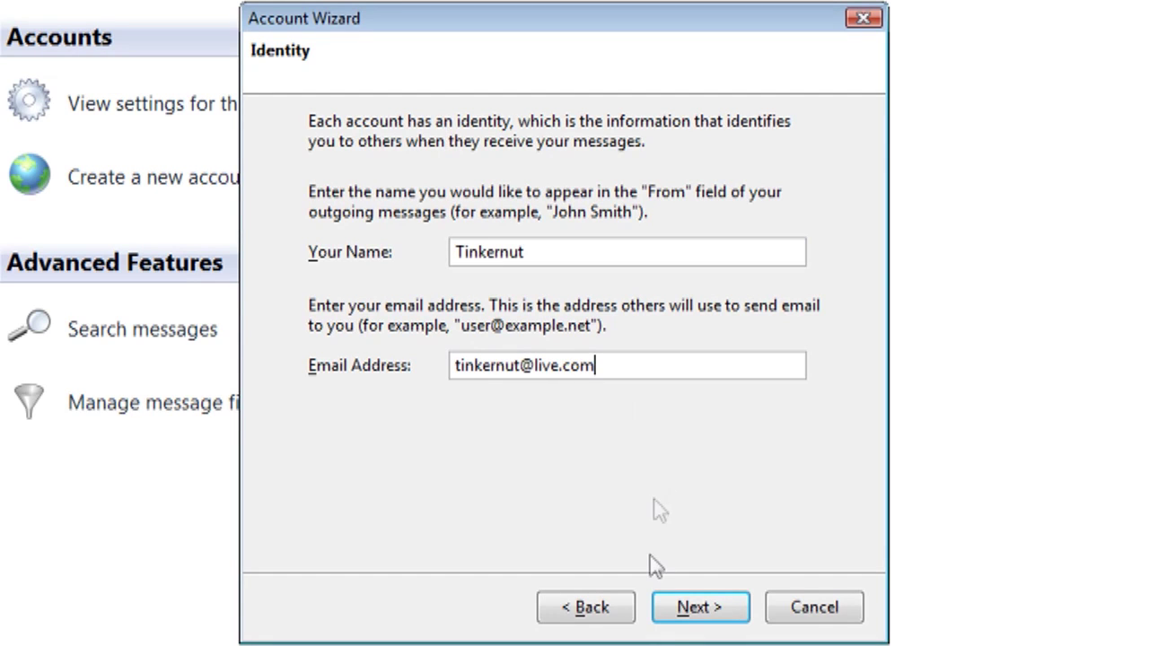
{"action": "left_click", "coordinate": [660, 613]}
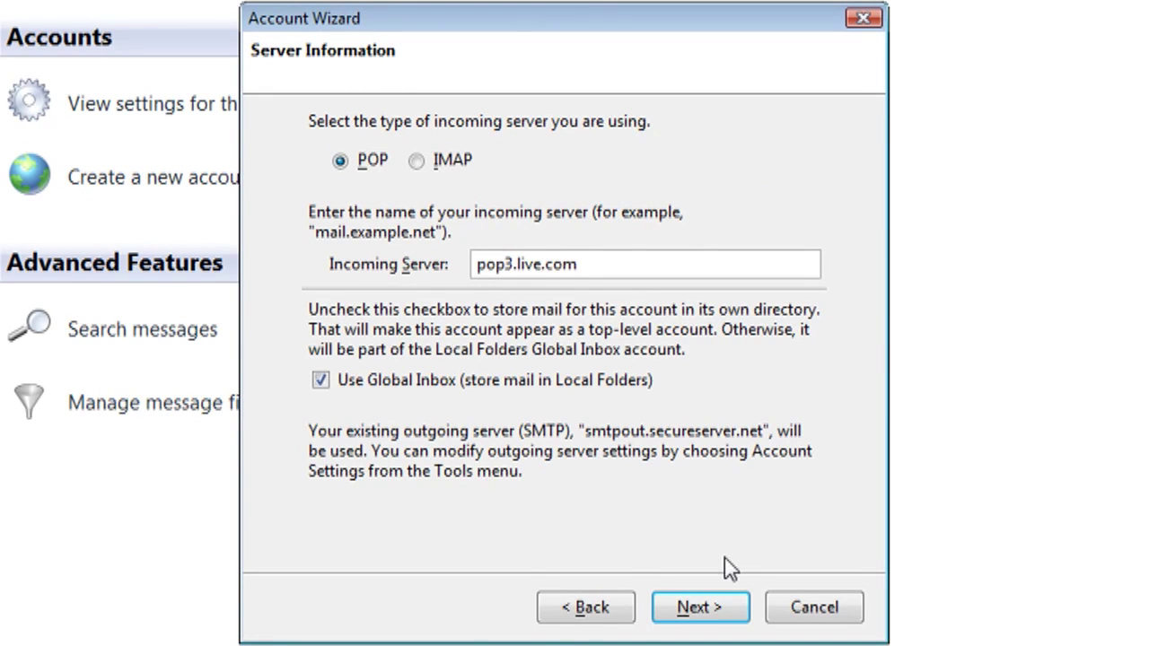
{"action": "left_click", "coordinate": [715, 609]}
{"action": "left_click", "coordinate": [716, 609]}
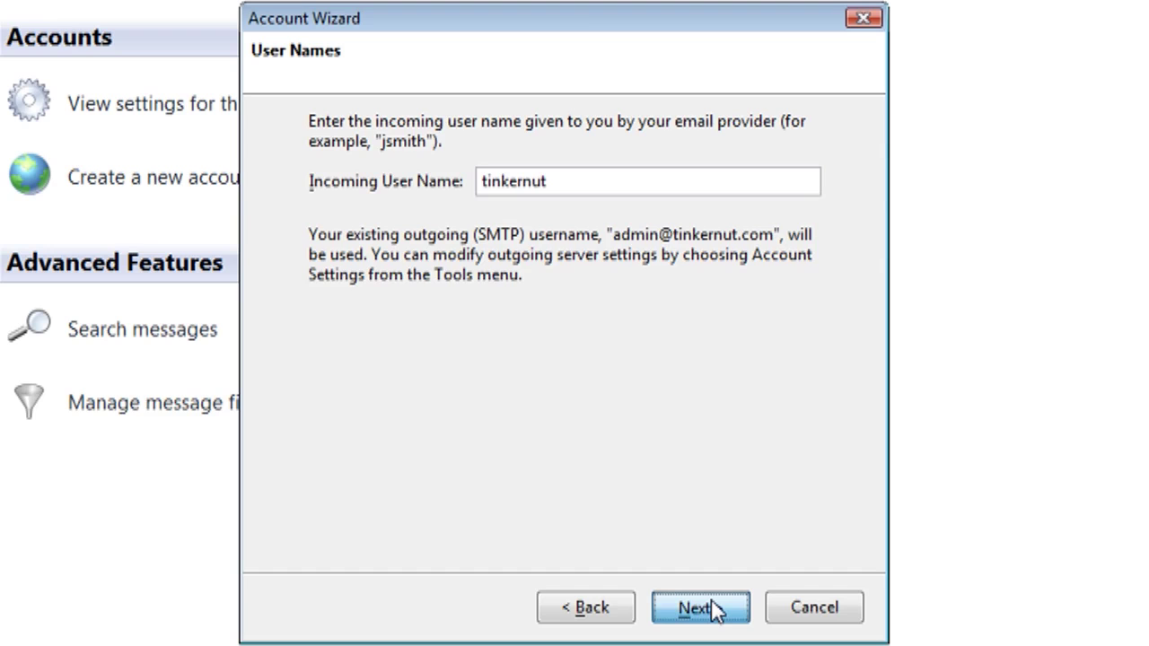
{"action": "left_click", "coordinate": [704, 607]}
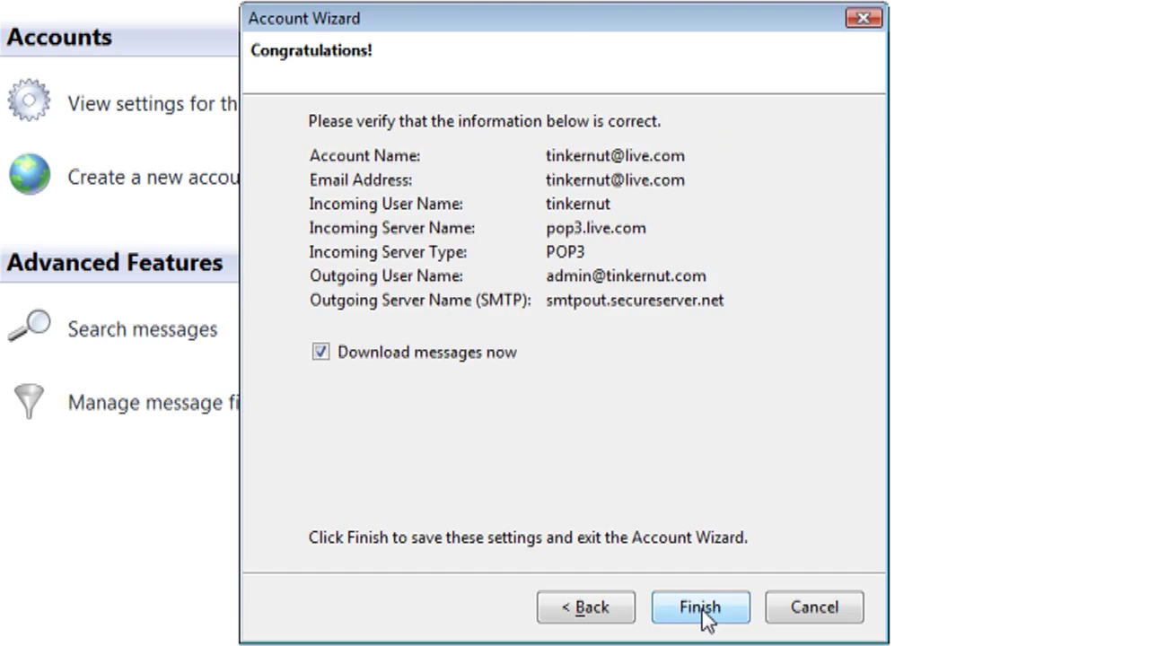
{"action": "left_click", "coordinate": [706, 614]}
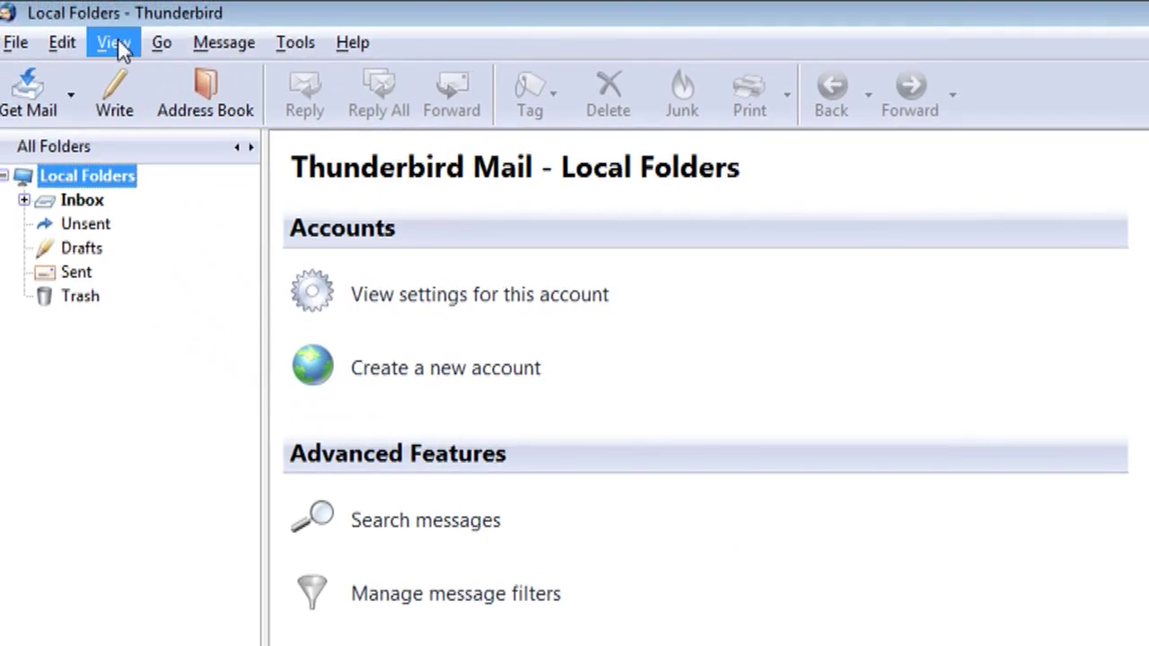
Change the Live account's incoming server from port 110 to 995 with SSL
{"action": "left_click", "coordinate": [114, 42]}
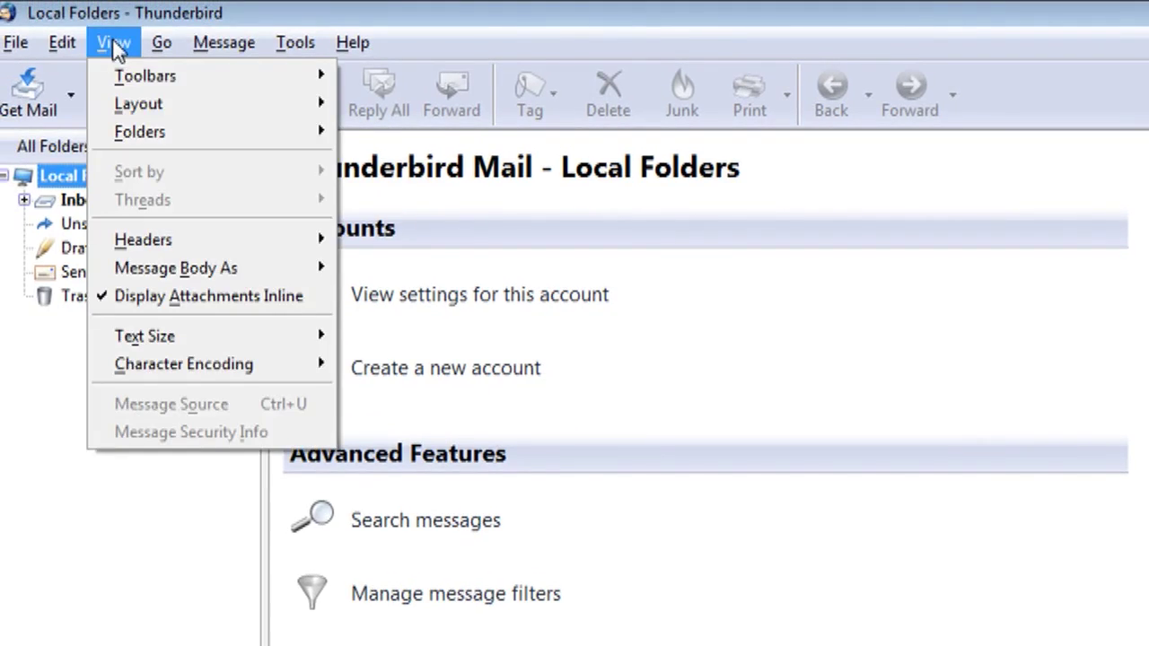
{"action": "left_click", "coordinate": [67, 42]}
{"action": "left_click", "coordinate": [156, 354]}
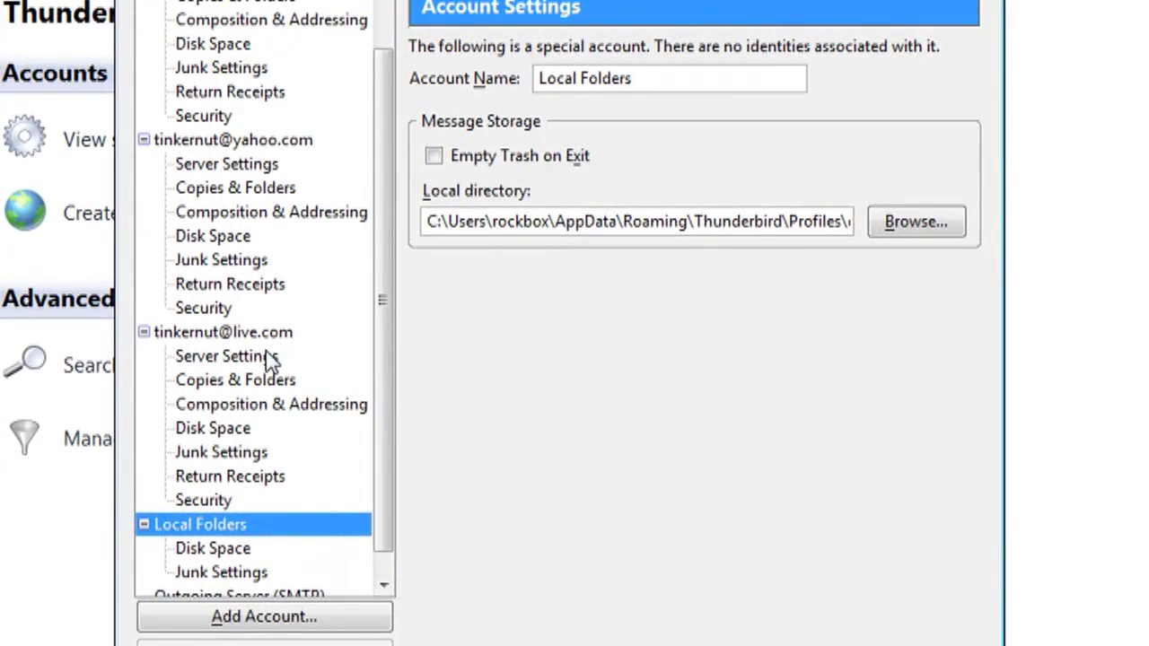
{"action": "left_click", "coordinate": [269, 357]}
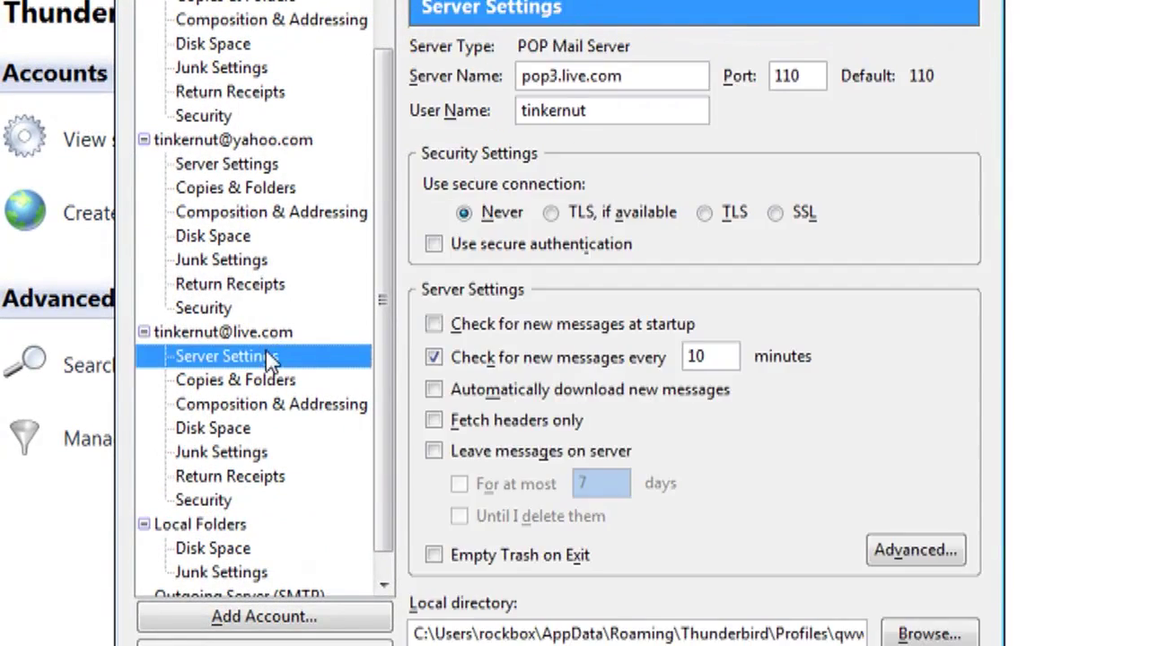
{"action": "left_click", "coordinate": [790, 76]}
{"action": "double_click", "coordinate": [787, 77]}
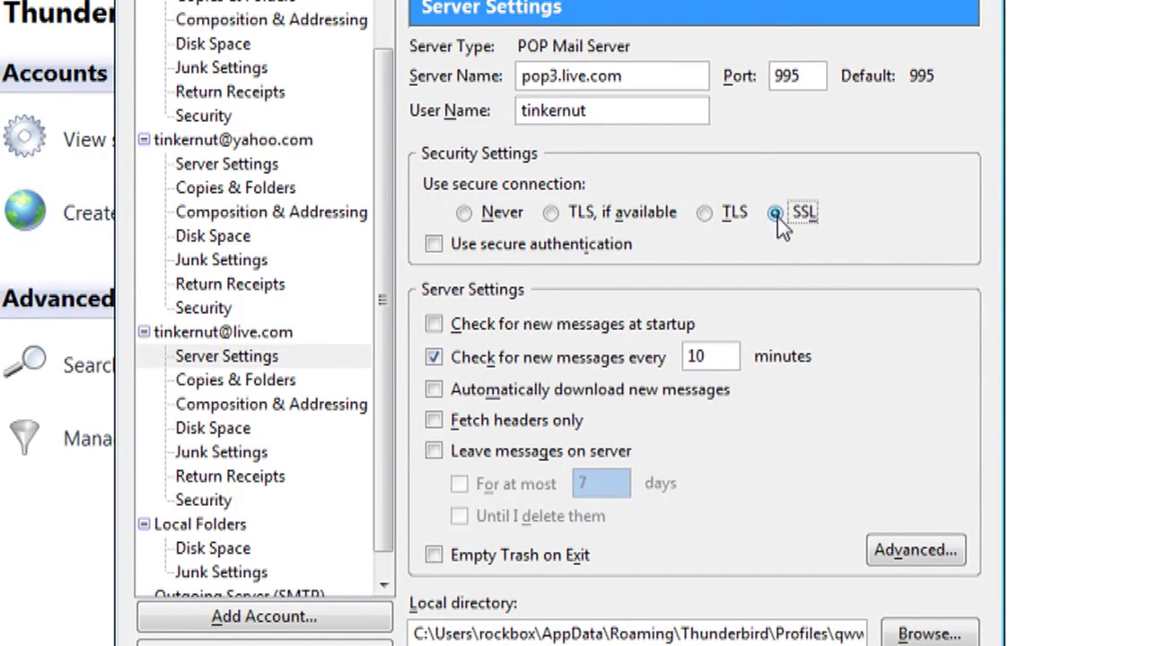
{"action": "left_click_drag", "start_coordinate": [395, 449], "coordinate": [385, 503]}
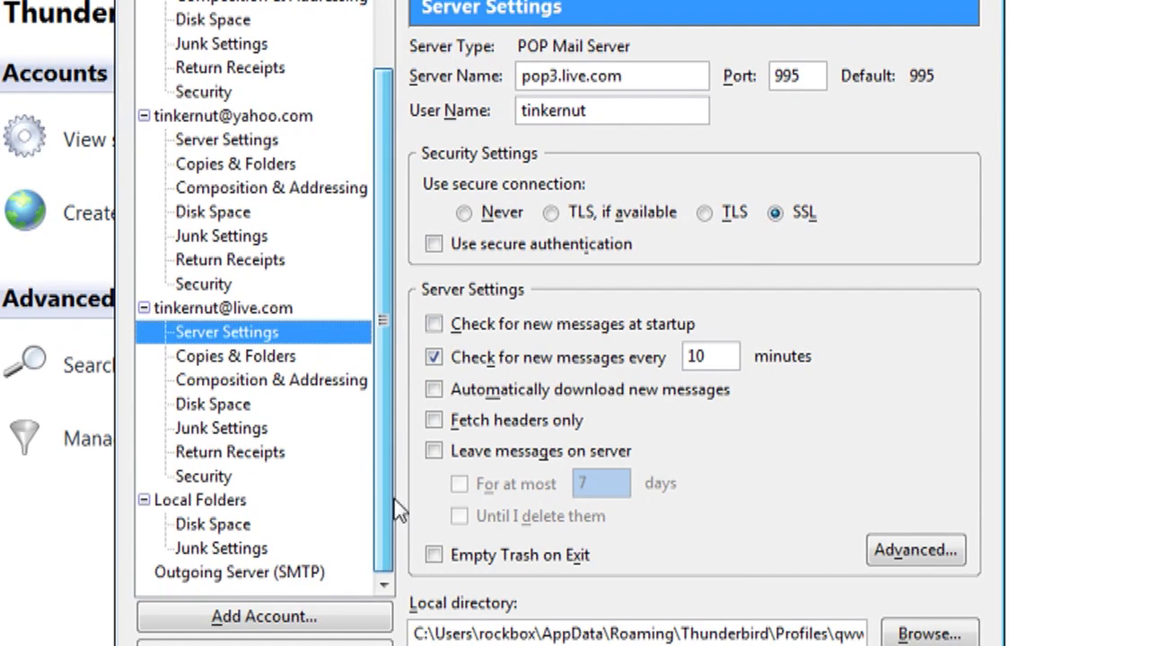
Add a 'Microsoft Live' outgoing server at smtp.live.com with the account user name and TLS
{"action": "left_click", "coordinate": [237, 573]}
{"action": "left_click", "coordinate": [932, 130]}
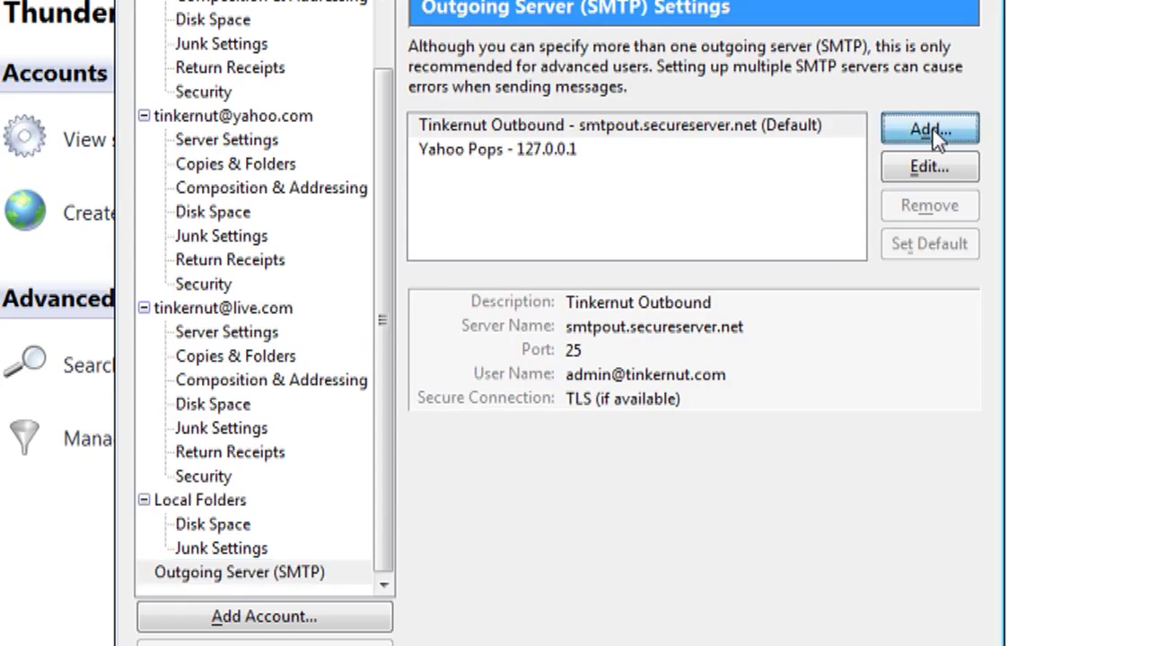
{"action": "type", "text": "Microsoft Live"}
{"action": "key", "text": "Tab"}
{"action": "type", "text": "s"}
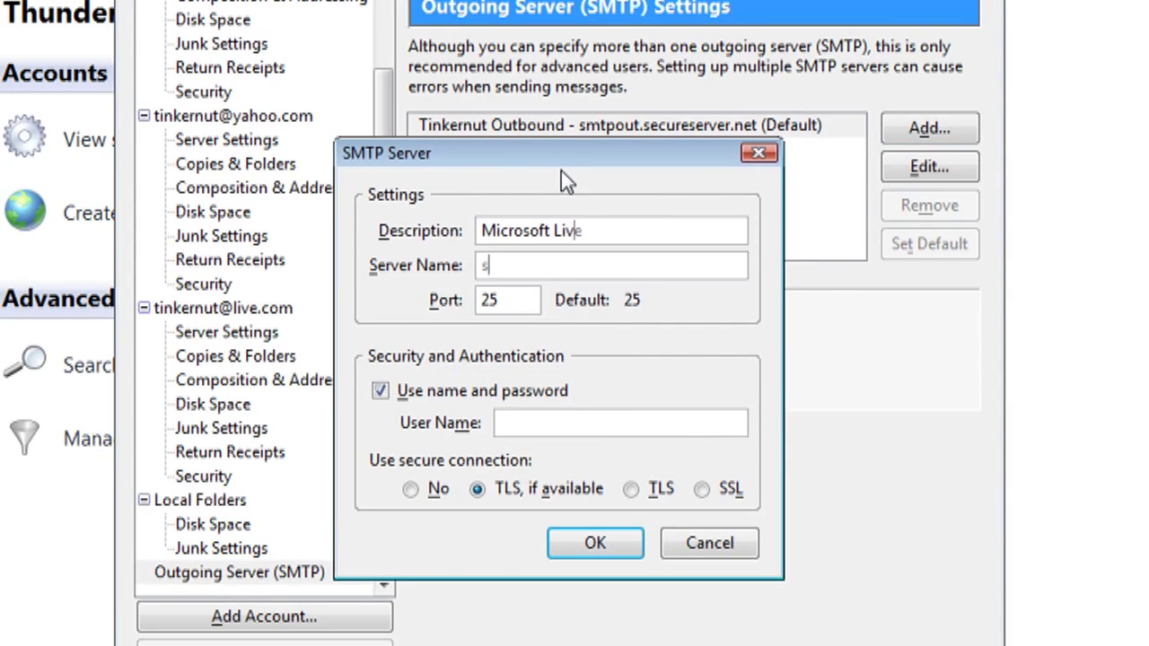
{"action": "type", "text": "mtp.live.com"}
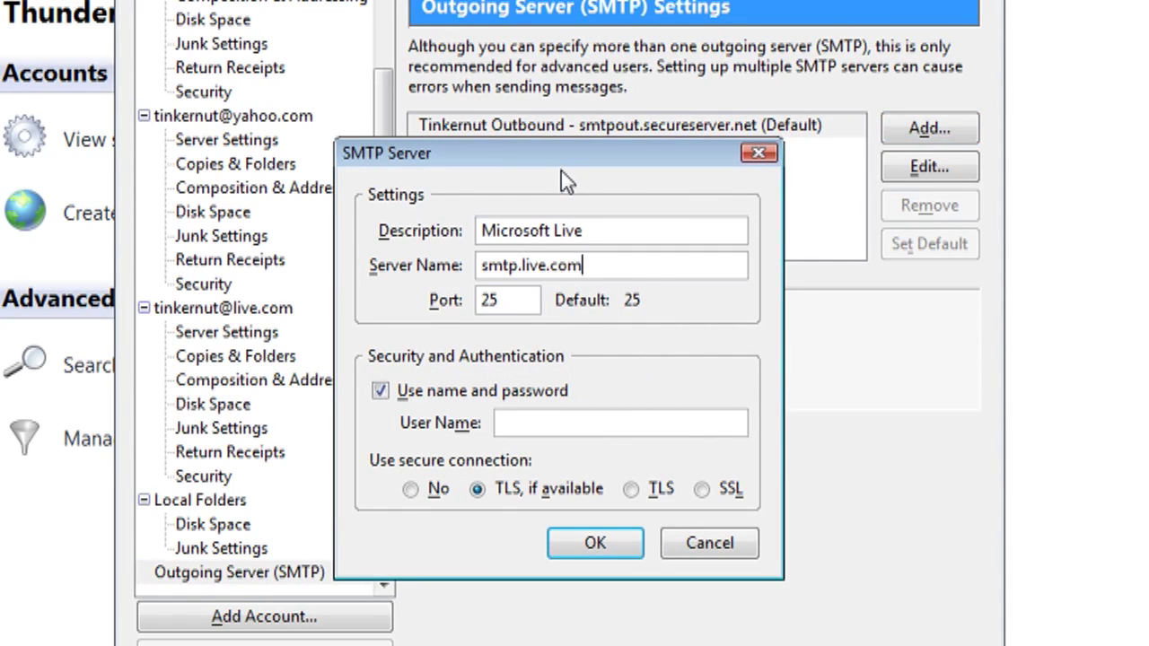
{"action": "left_click", "coordinate": [543, 422]}
{"action": "type", "text": "tinkernut"}
{"action": "left_click", "coordinate": [631, 488]}
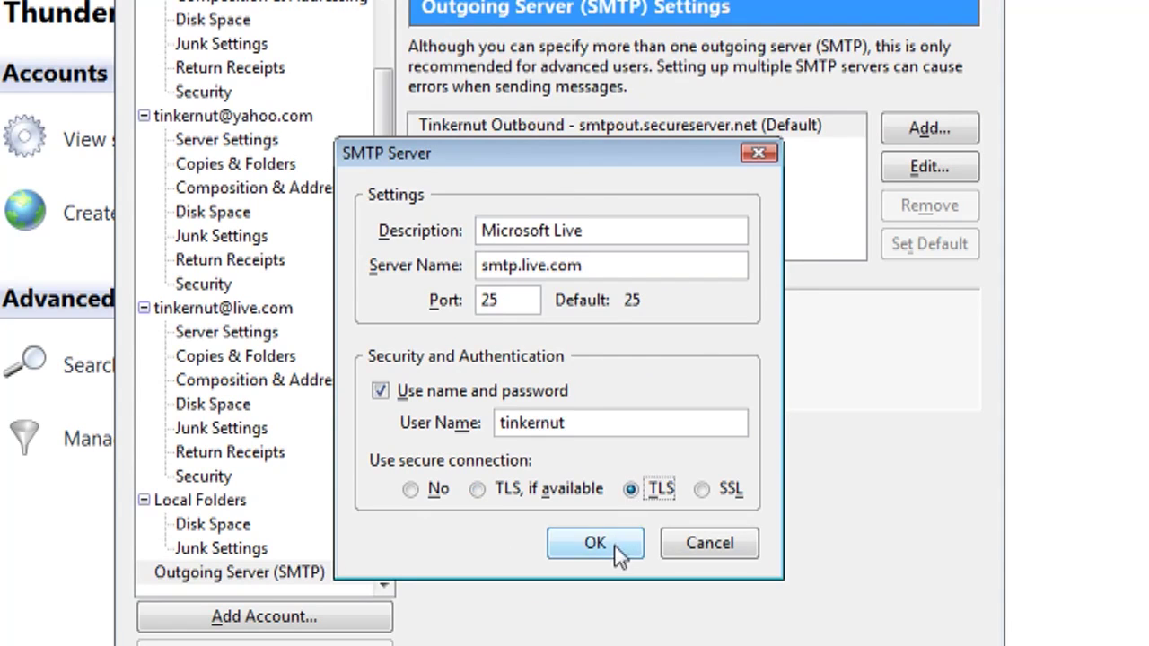
{"action": "left_click", "coordinate": [619, 545]}
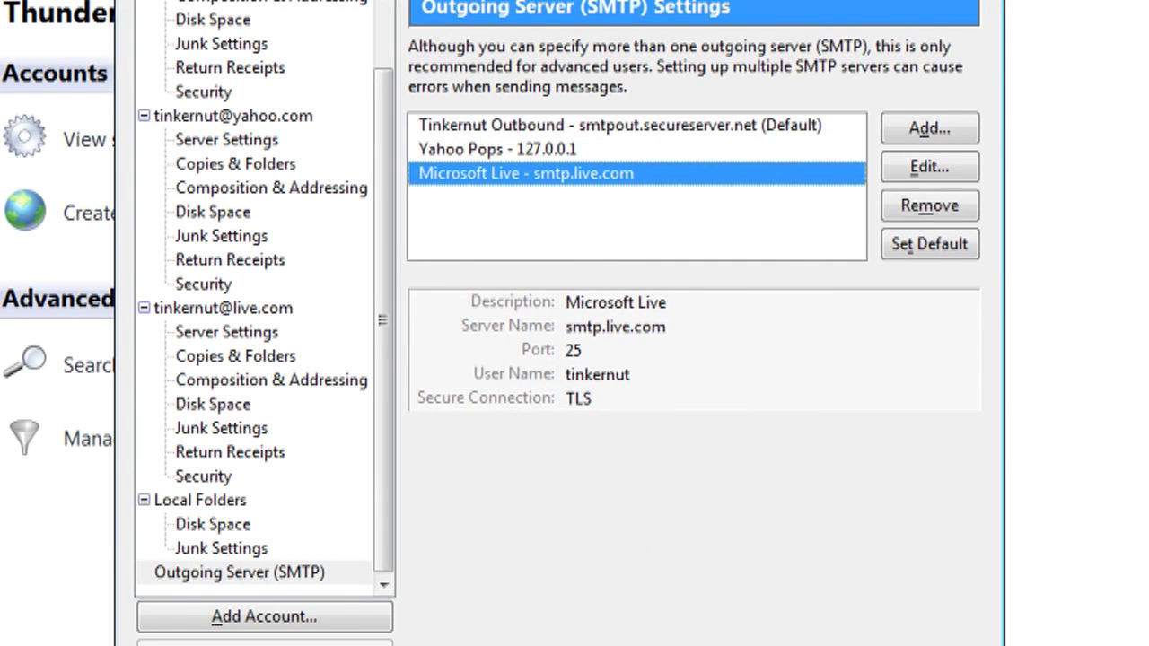